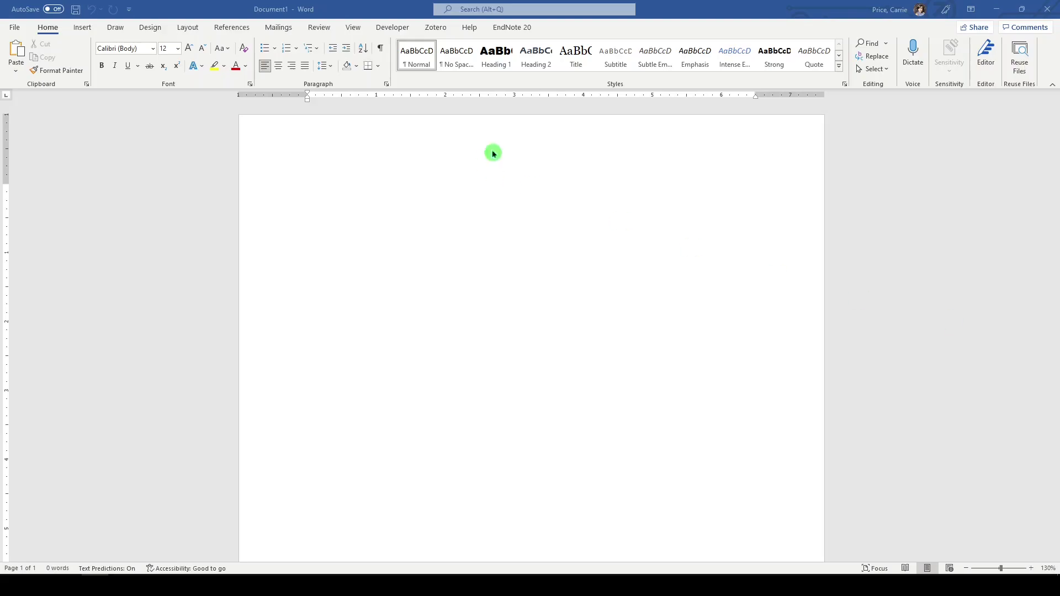
Insert a two-column, six-row table.
click(83, 27)
click(93, 55)
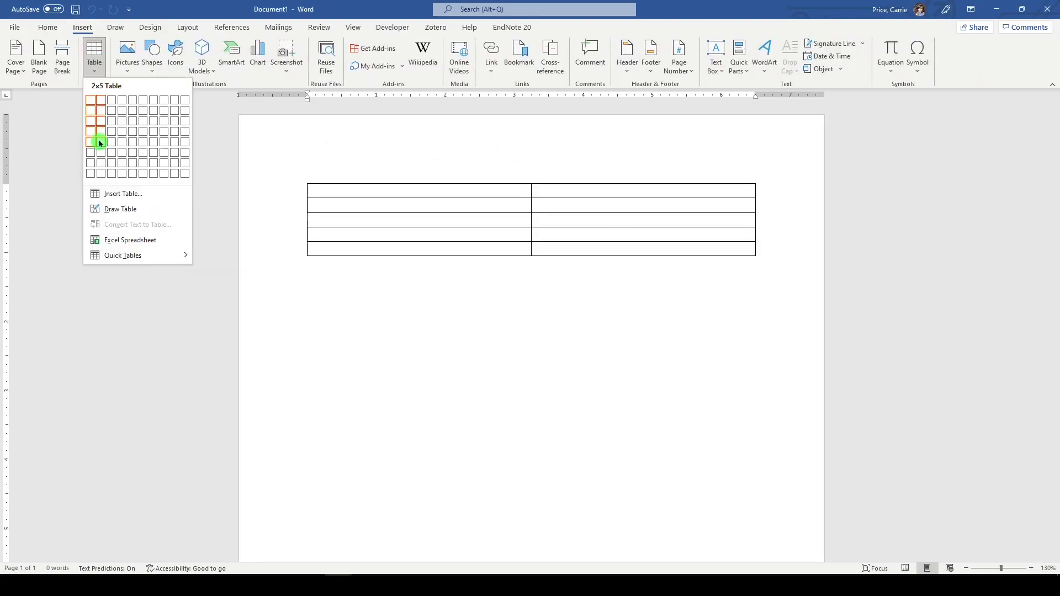
click(100, 150)
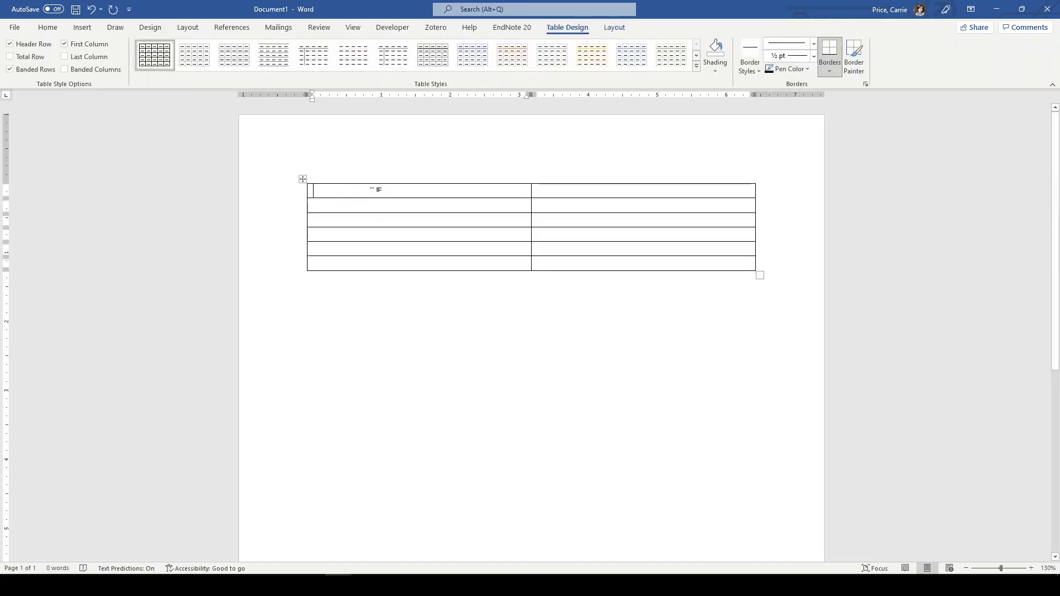
Enter Topic, Key Articles and Timeline in column one, with 3 weeks beside Timeline.
text(To)
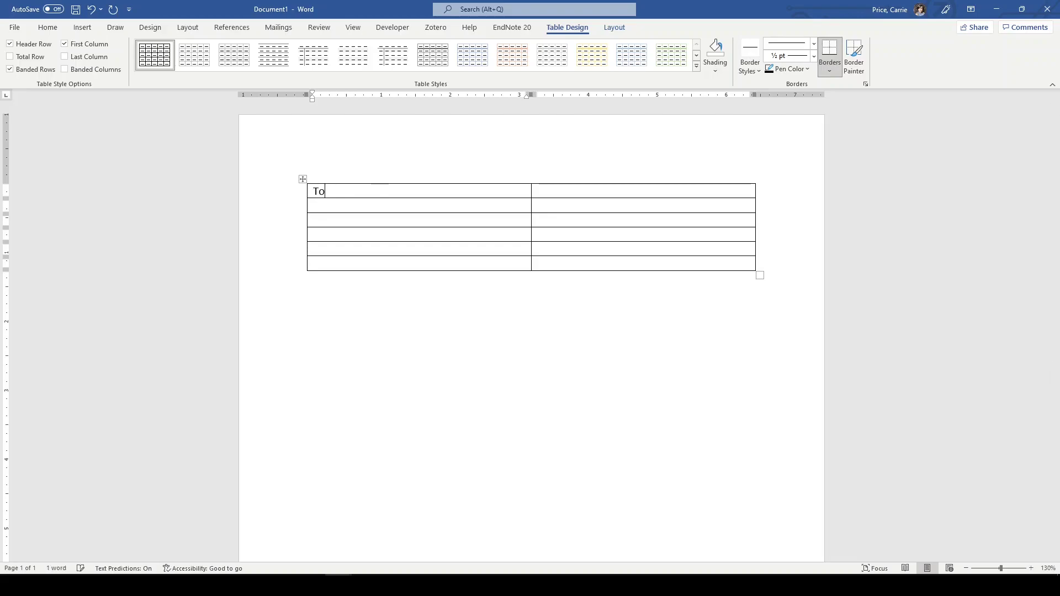
text(pic)
key(Tab)
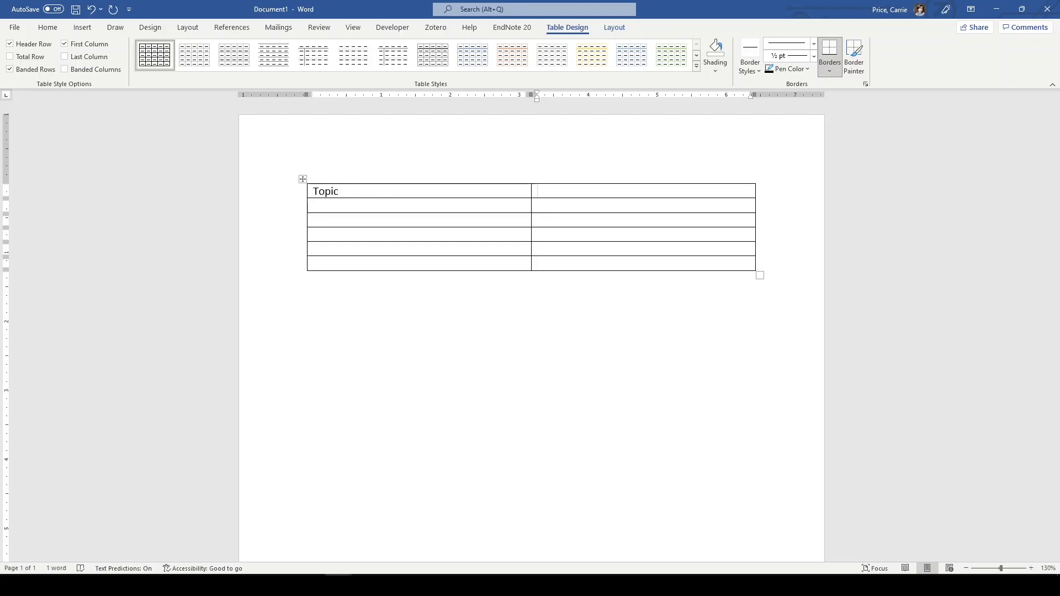
key(Tab)
text(Key)
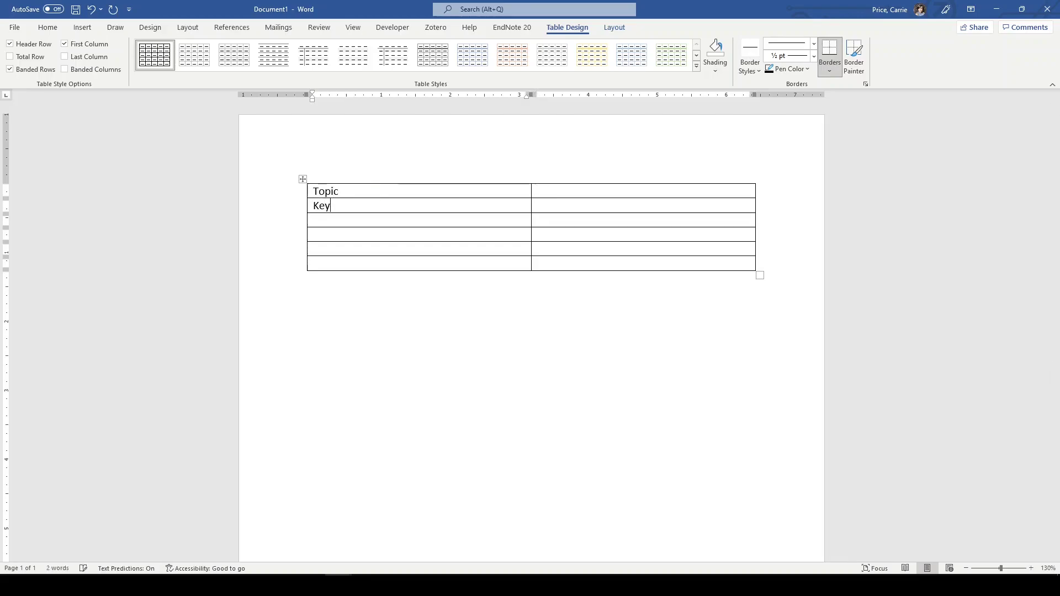
text( Articles)
key(Down)
text(T)
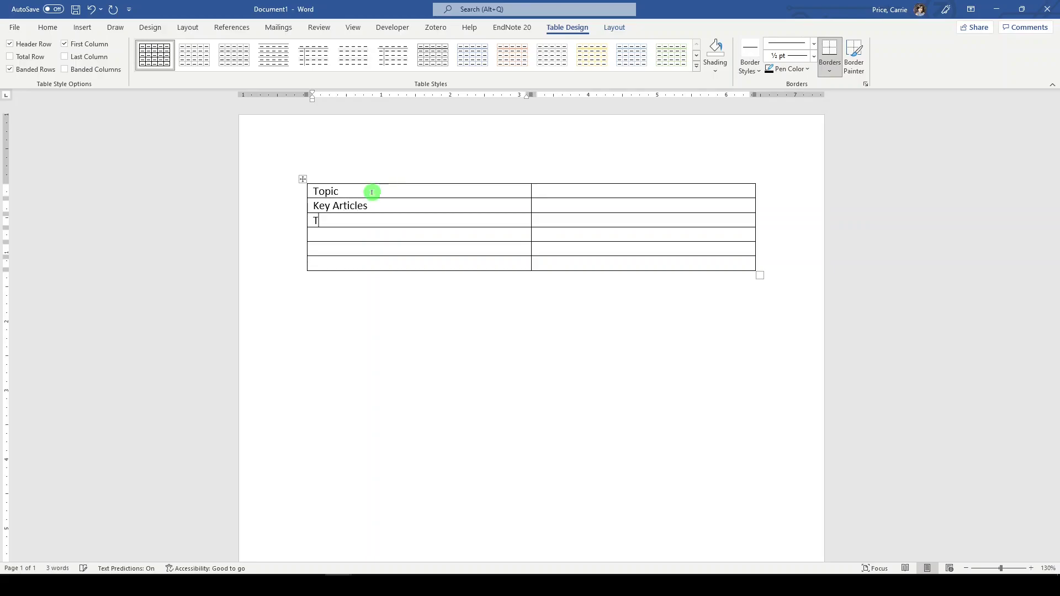
text(imeline)
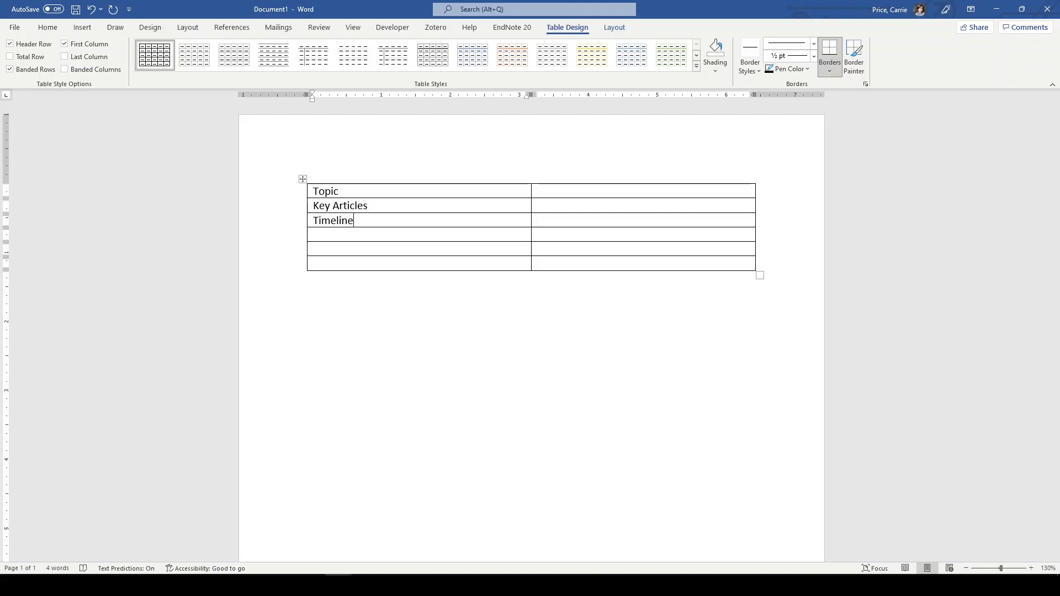
key(Tab)
text(3 weeks)
key(Tab)
Label row 4 Databases Searched and list PubMed (NCBI), Embase (Elsevier), Cochrane Library (Wiley), CINAHL Plus (EBSCO).
text(Databases/)
key(BackSpace)
text(Searched)
key(Tab)
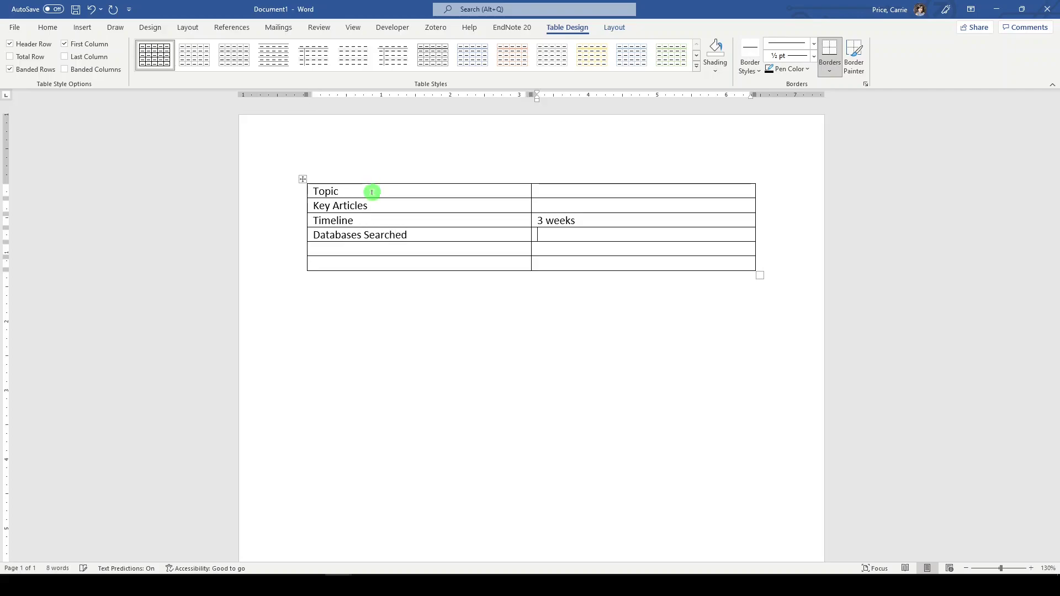
text(PubMed ()
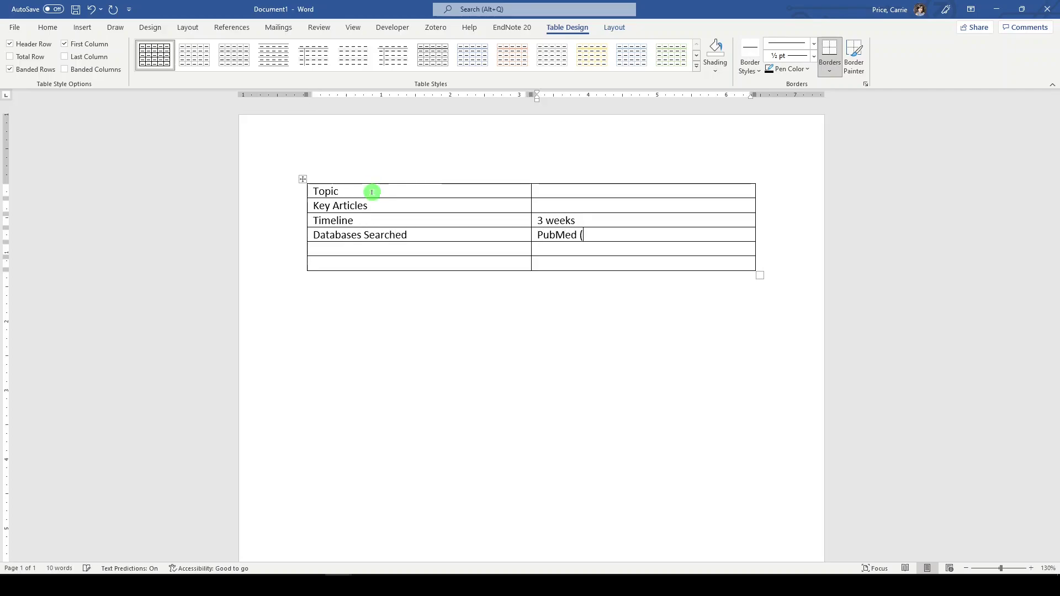
text(NCBI), Embase)
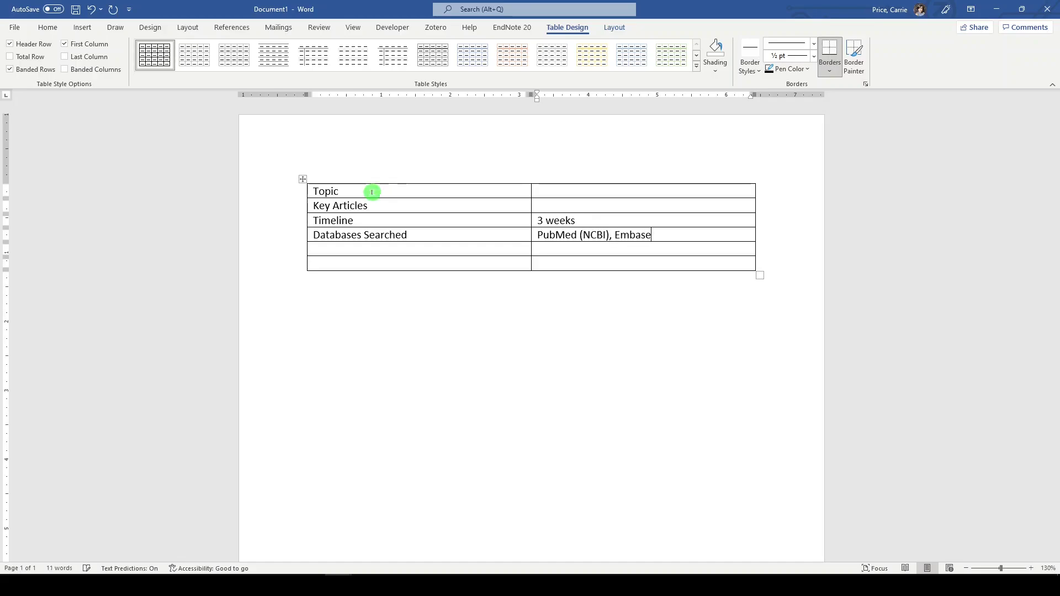
text( (Elsev)
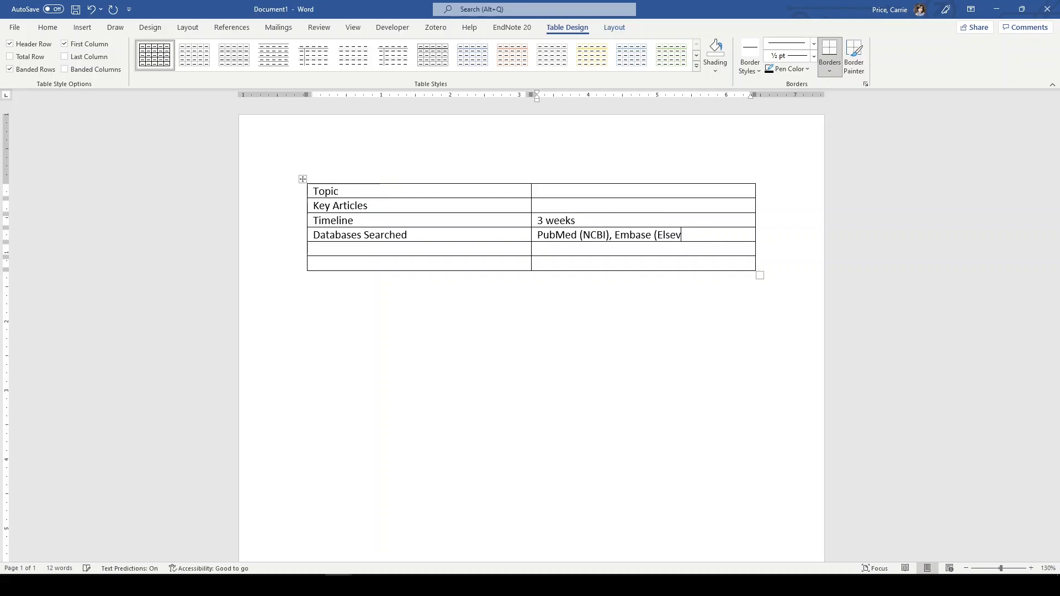
text(ier), Cochrane )
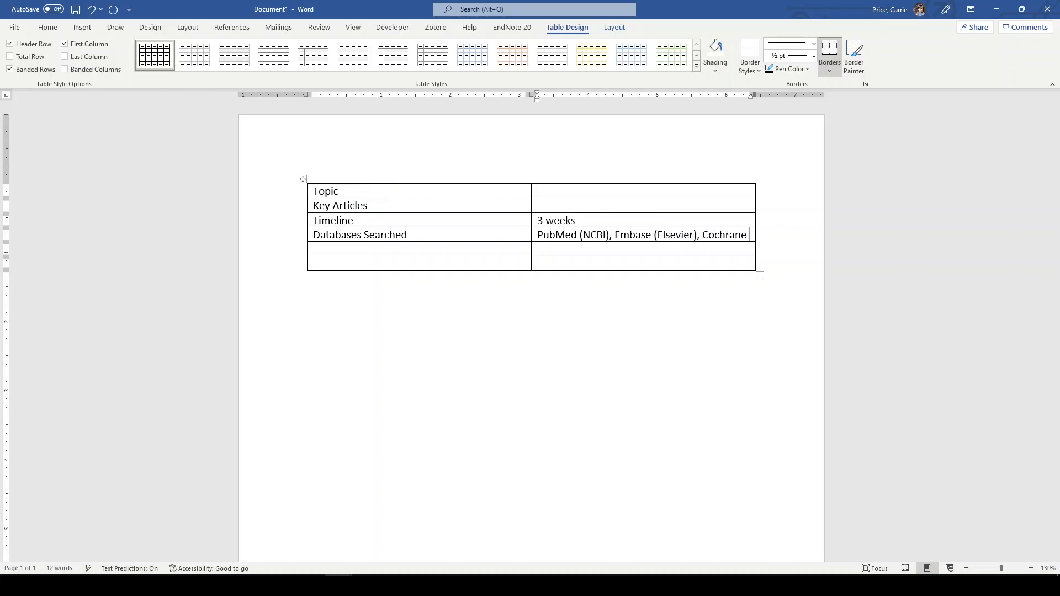
text(Library)
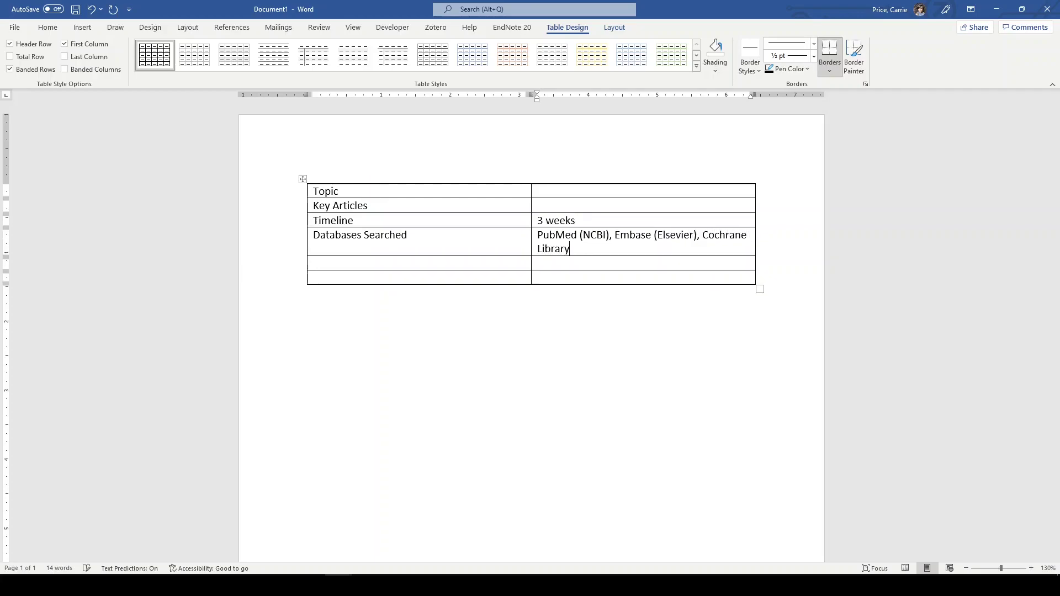
text( (Wiley), )
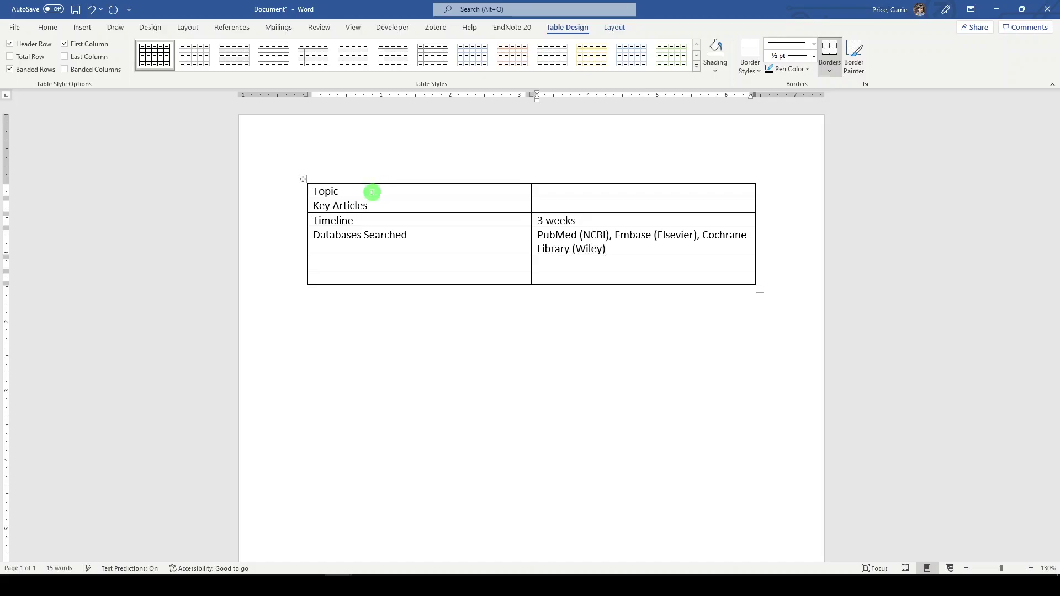
text(CINAHL Plus ()
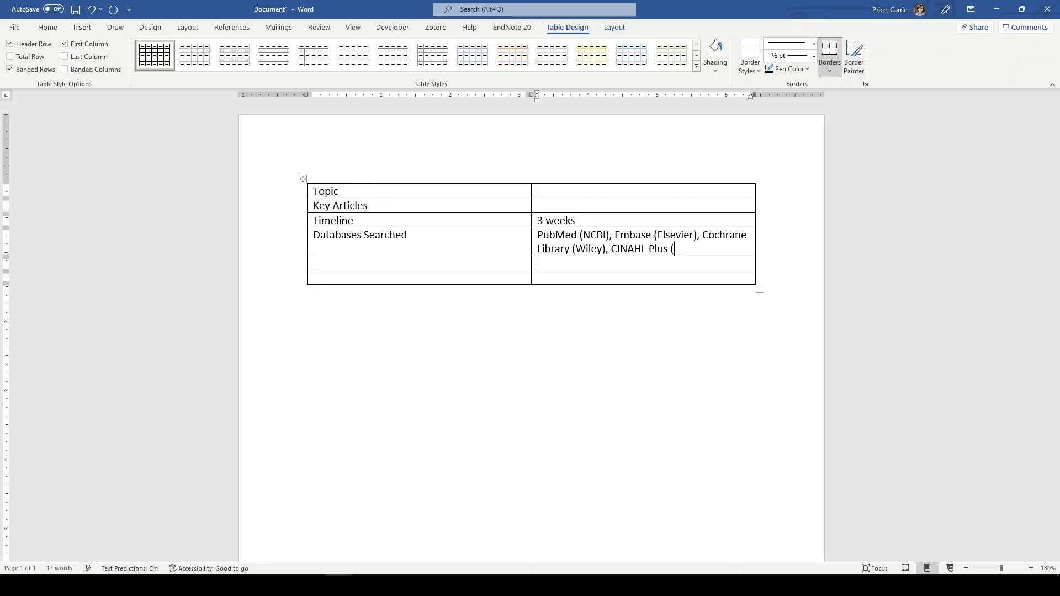
text(EBSCO))
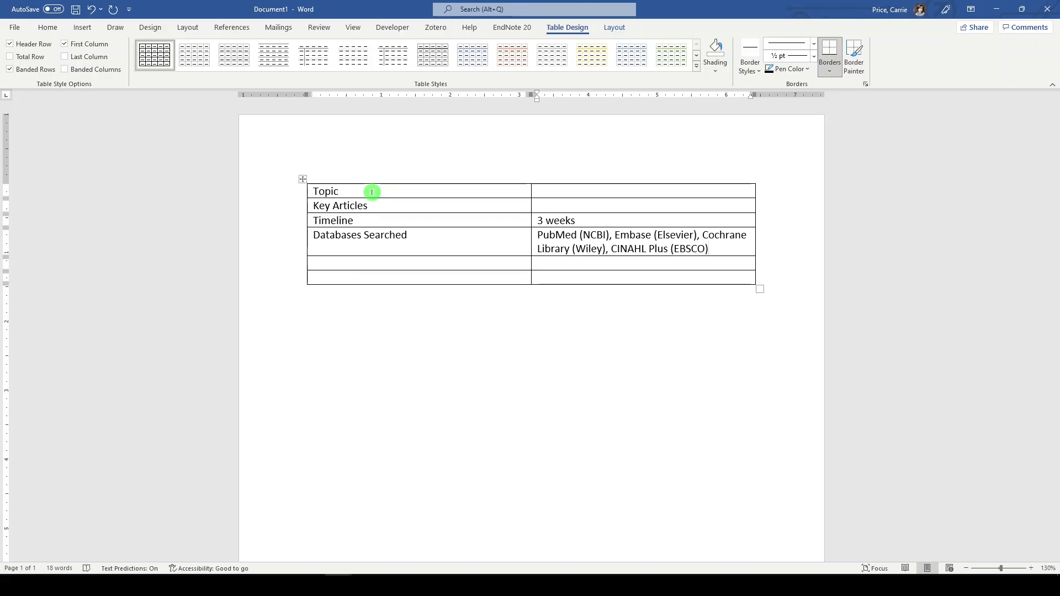
Add a Trial Registries row listing ClinicalTrials.gov and WHO ICTRP.
key(Tab)
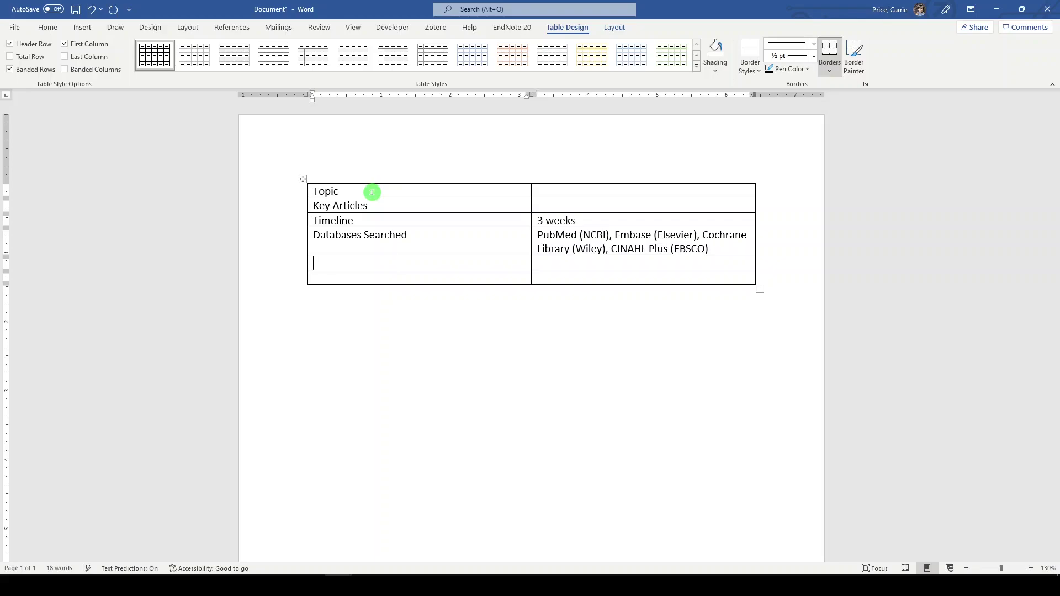
text(Trial reg)
key(BackSpace)
key(BackSpace)
key(BackSpace)
text(Re)
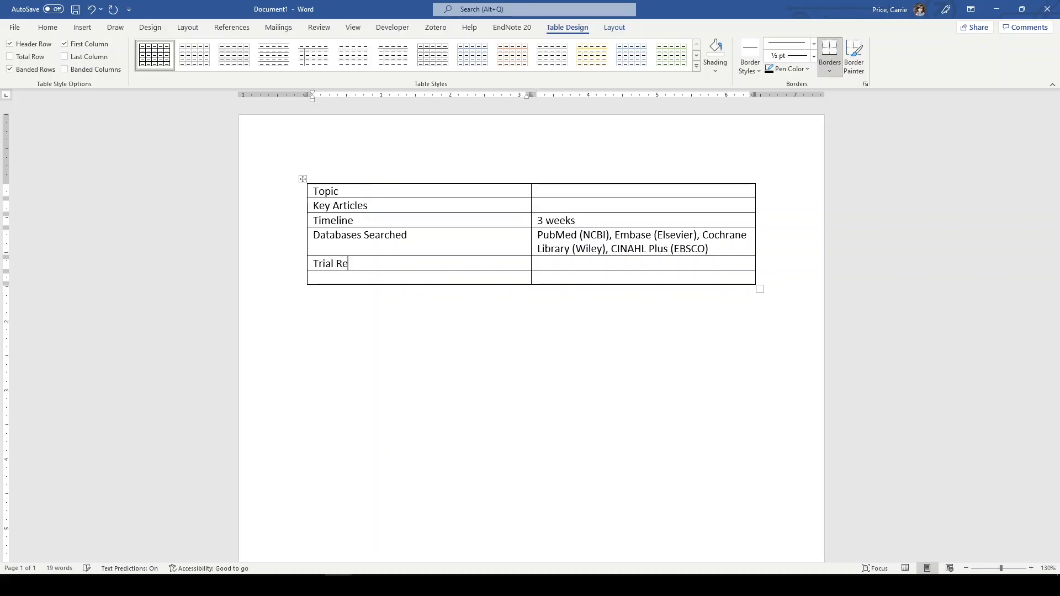
text(gistries)
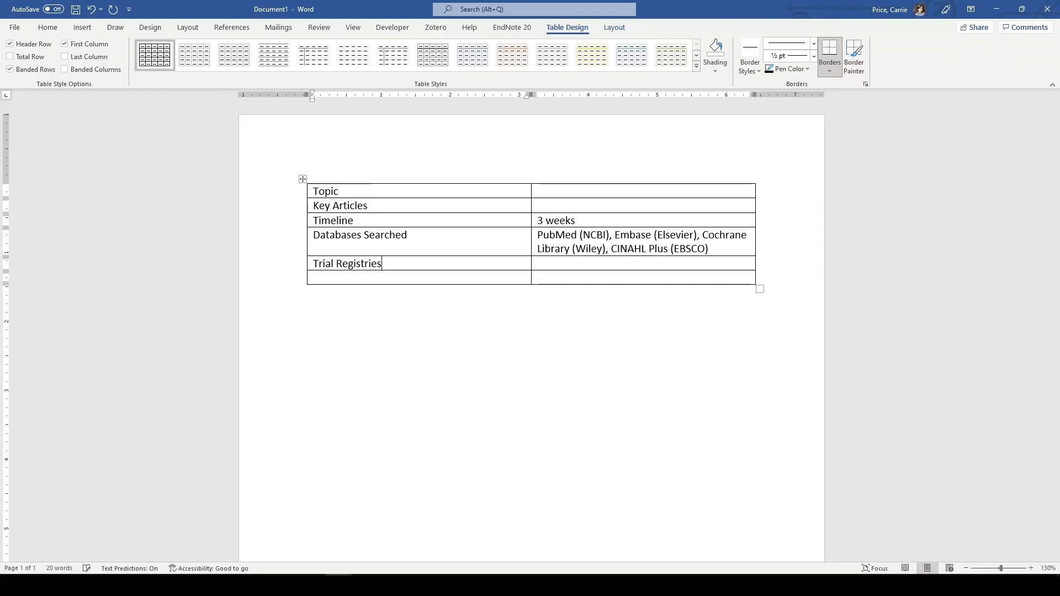
key(Tab)
text(Clinic)
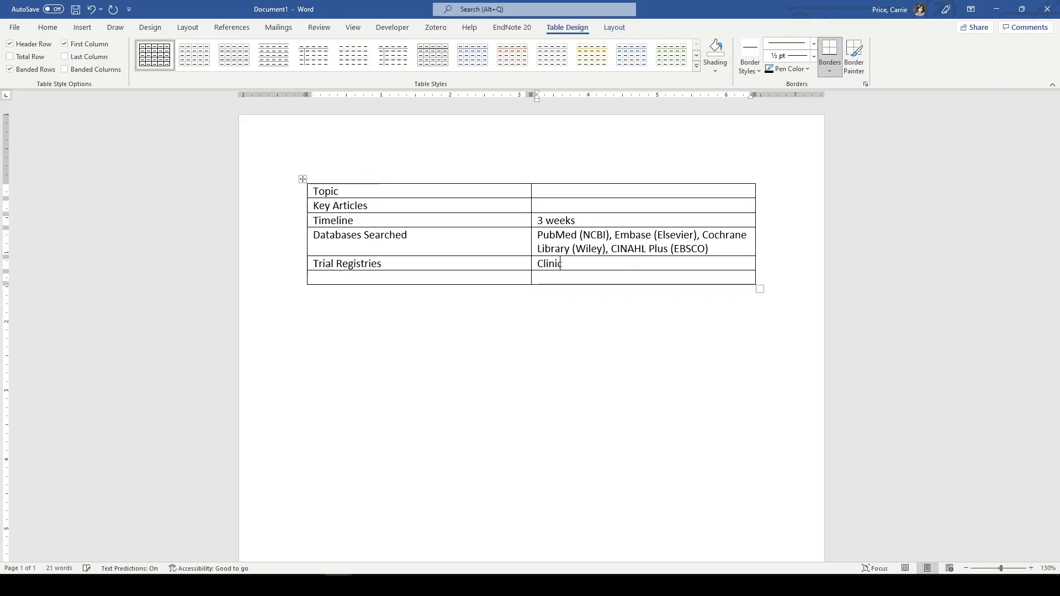
text(alTrial)
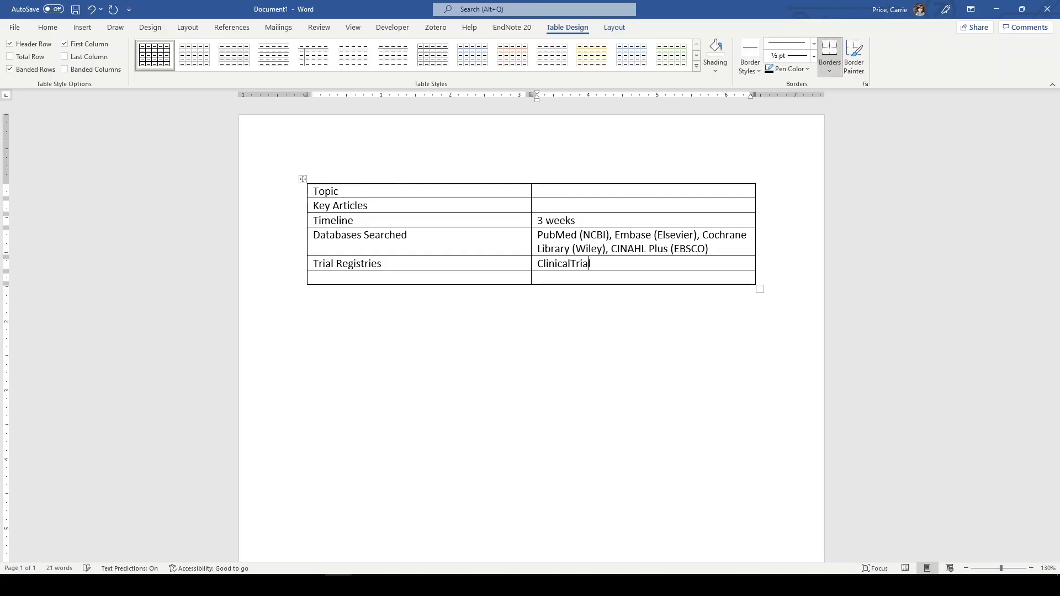
text(s.gov, WHO ICTRO)
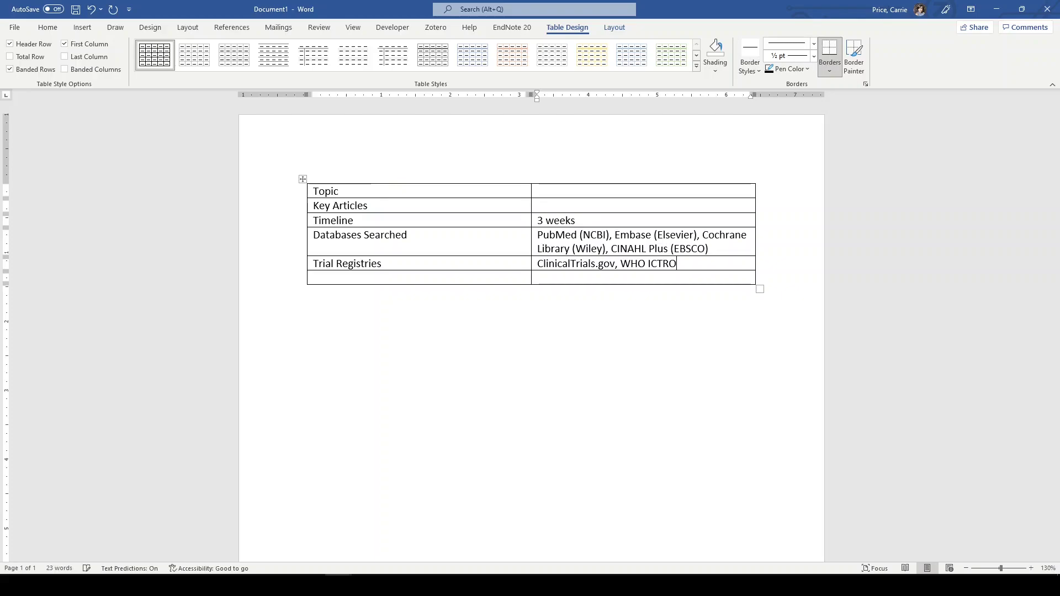
key(BackSpace)
text(P)
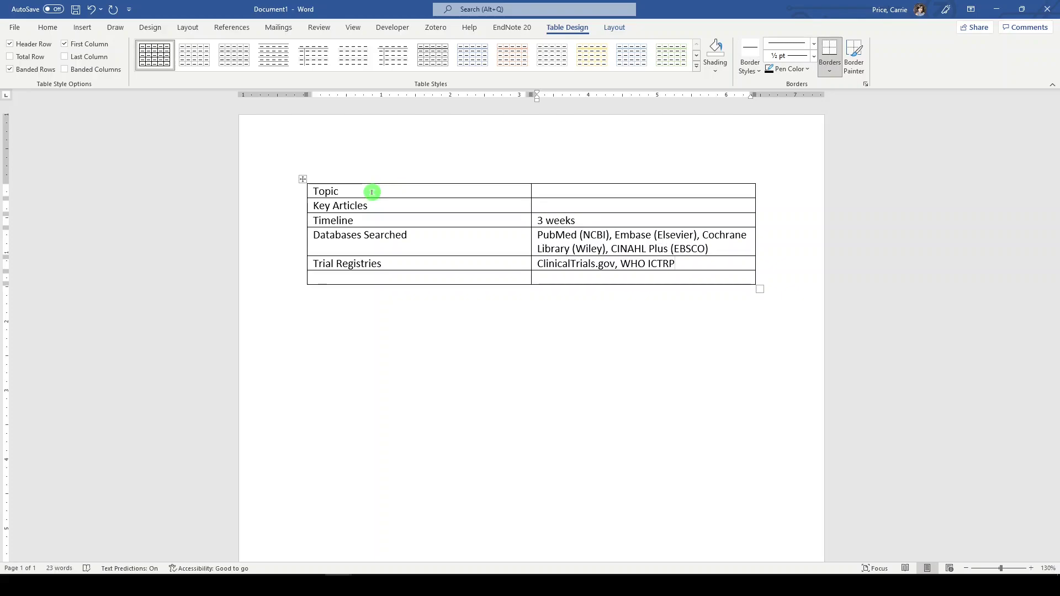
Add a Search Created by row with the searcher's name and affiliation, plus a blank row.
key(Tab)
text(Search Creat)
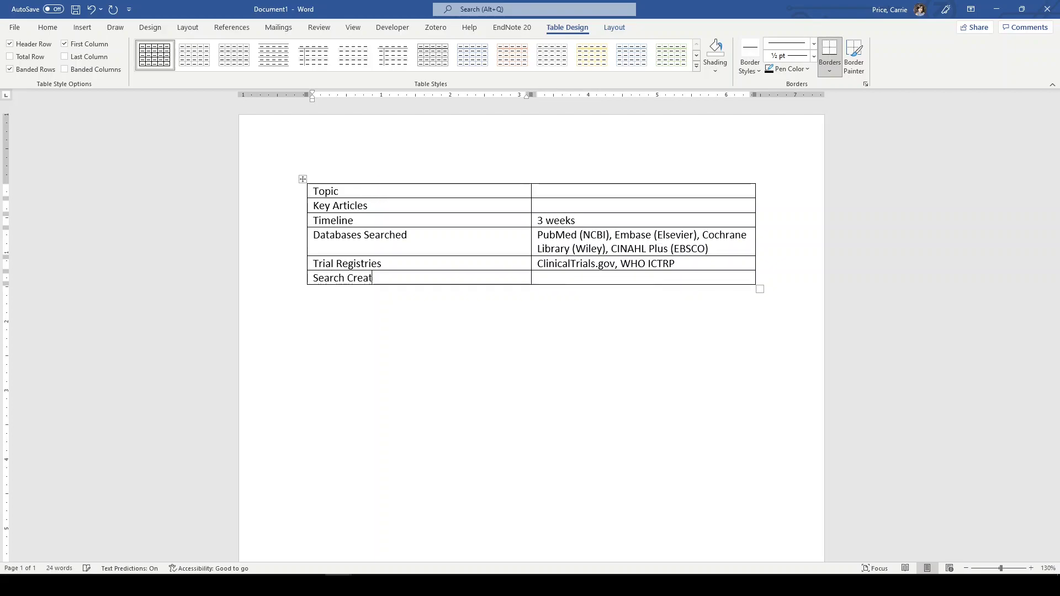
text(ed by)
key(Tab)
text(Carr)
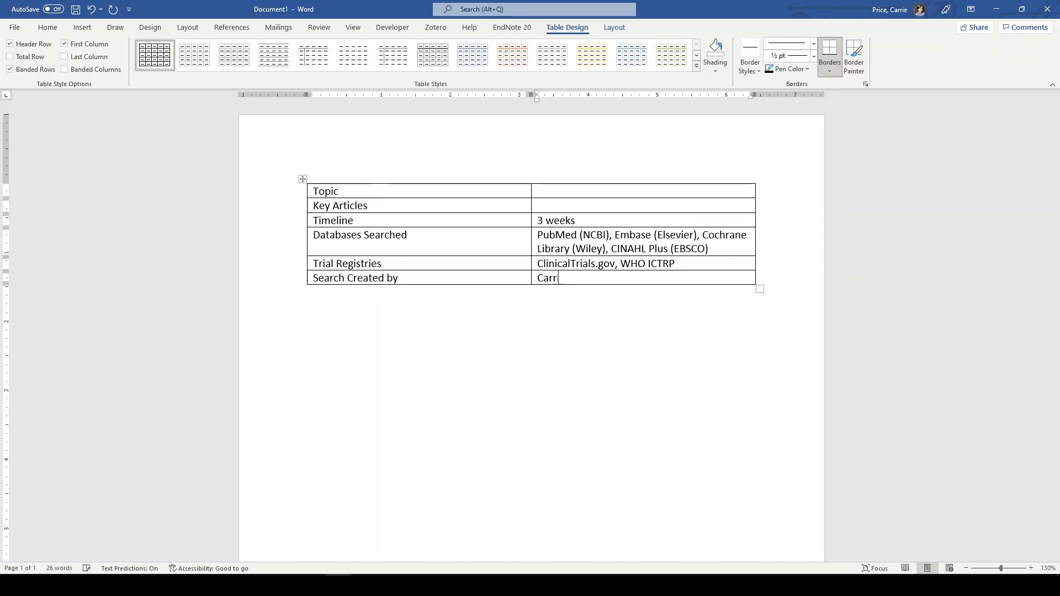
text(ie Price, MLS, Albert S.c)
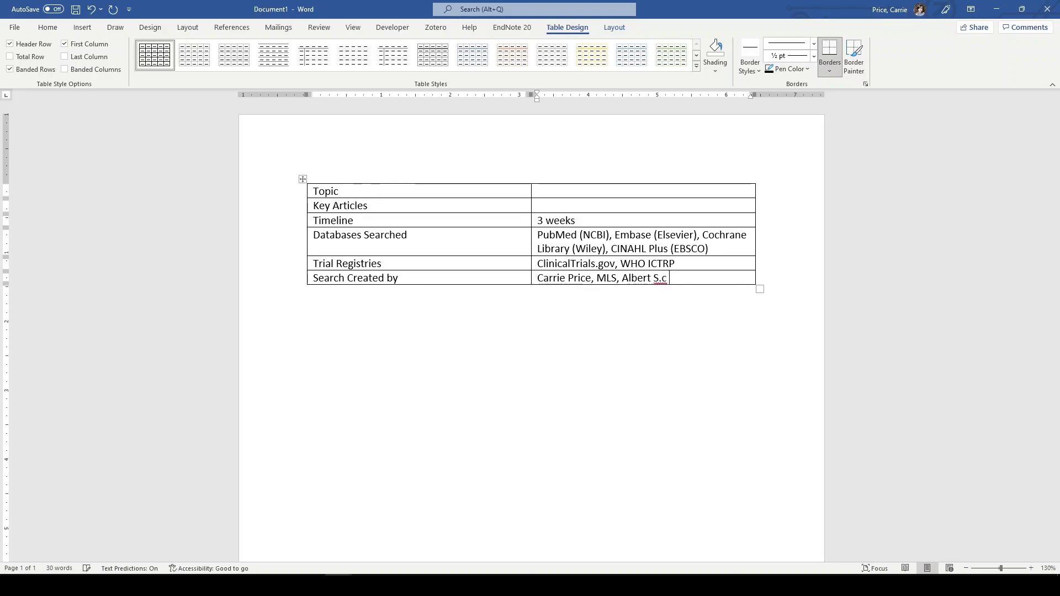
key(BackSpace)
text(Cook )
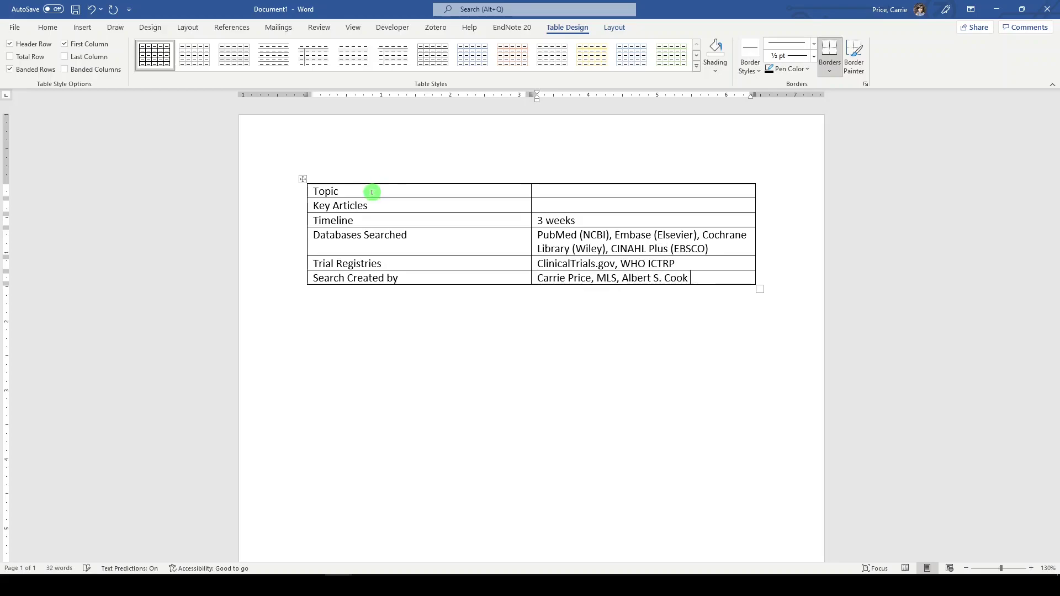
text(Library)
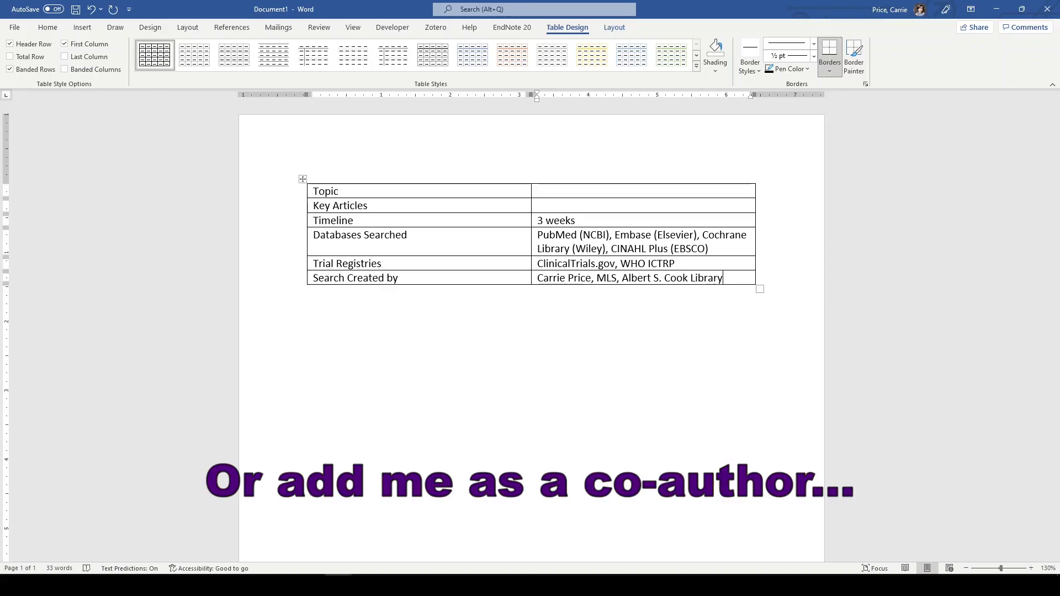
text(, Towson University)
key(Tab)
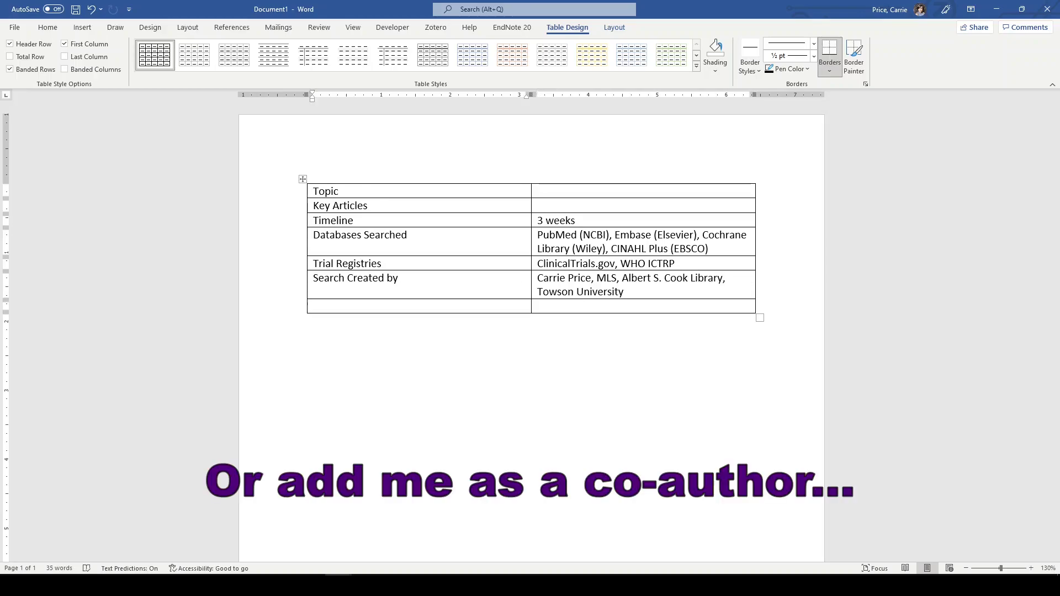
Type PubMed, Embase and Cochrane Library on separate lines below the table.
click(329, 361)
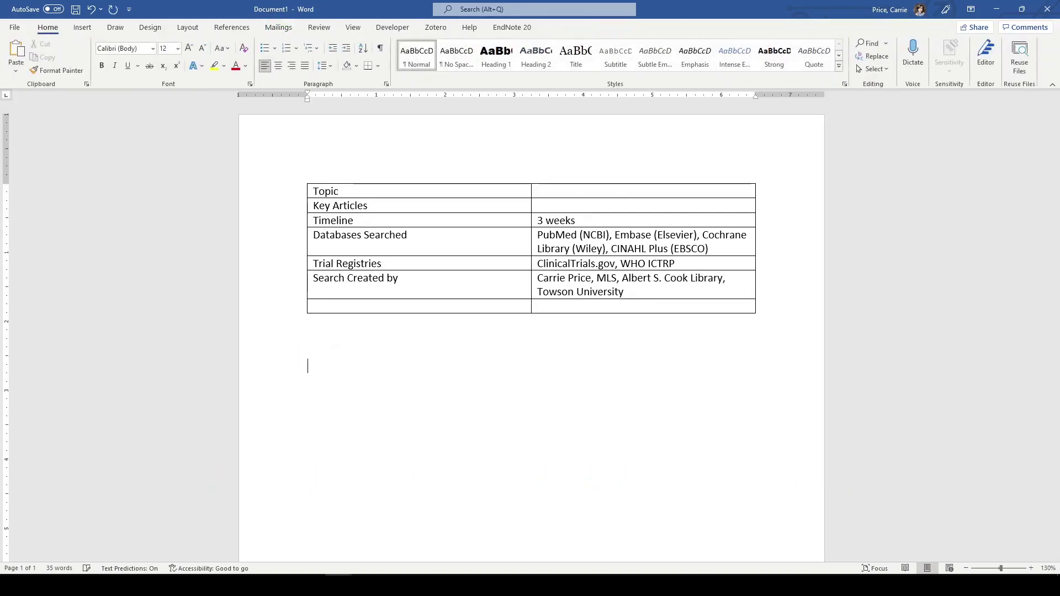
text(PubMed)
key(Return)
key(Return)
text(Embase)
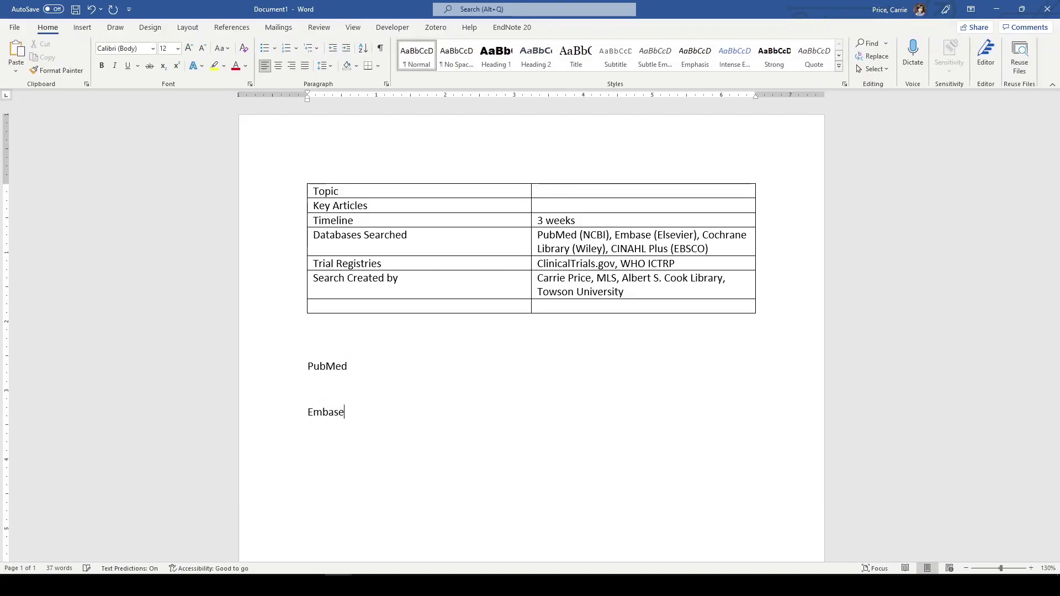
key(Return)
text(Cochrane Library)
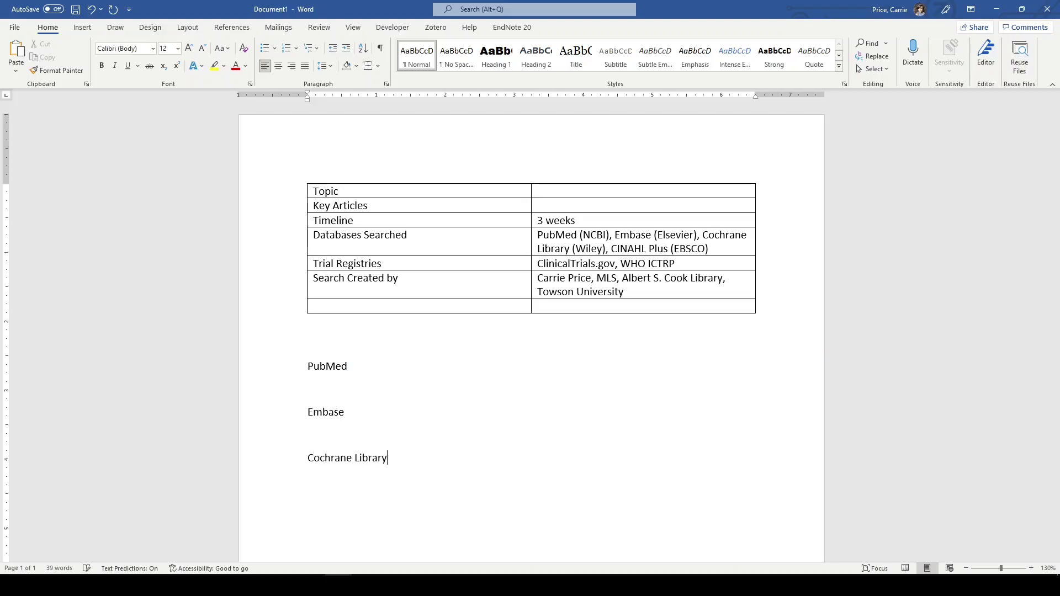
key(Return)
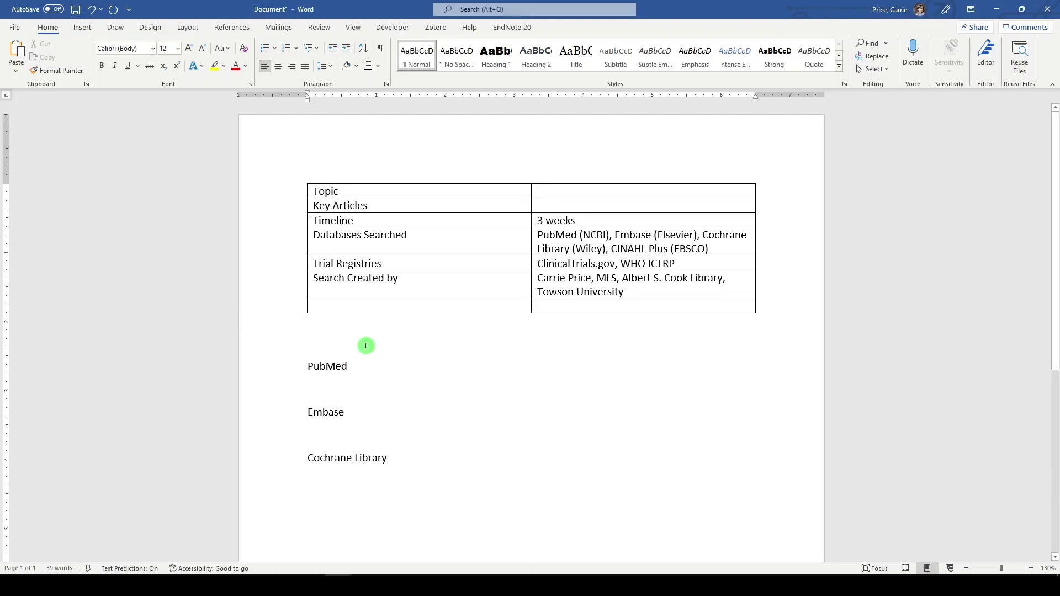
Apply Heading 1 to the PubMed, Embase and Cochrane Library lines and add blank lines under PubMed.
drag(357, 365, 304, 369)
click(483, 63)
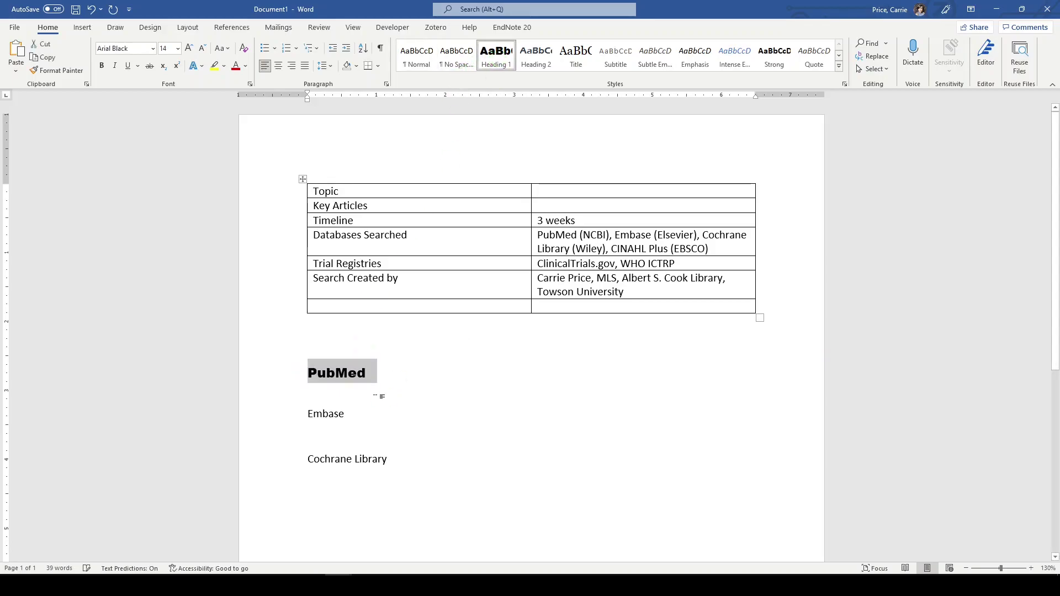
drag(360, 413, 304, 416)
click(496, 58)
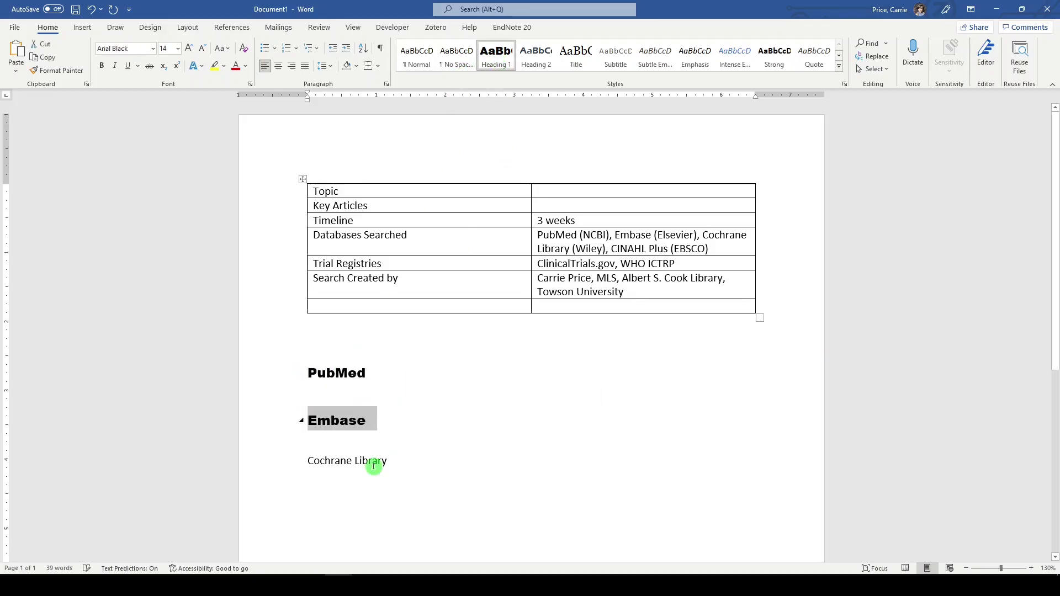
drag(387, 465, 313, 487)
key(ctrl+alt+1)
click(374, 378)
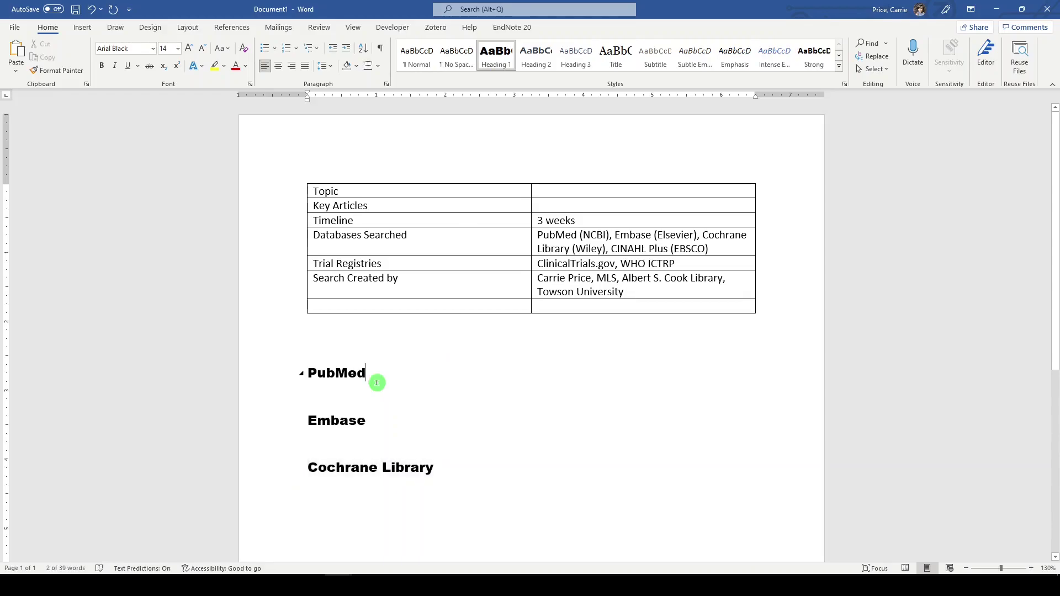
key(Return)
key(Return)
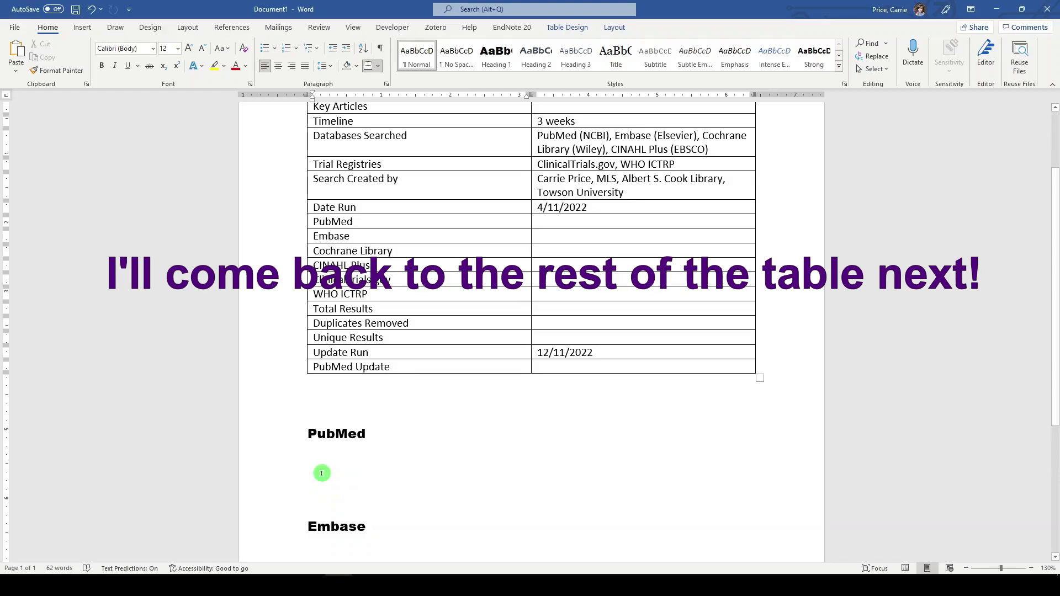
Insert a blank line beneath the Embase and Cochrane Library headings.
click(322, 473)
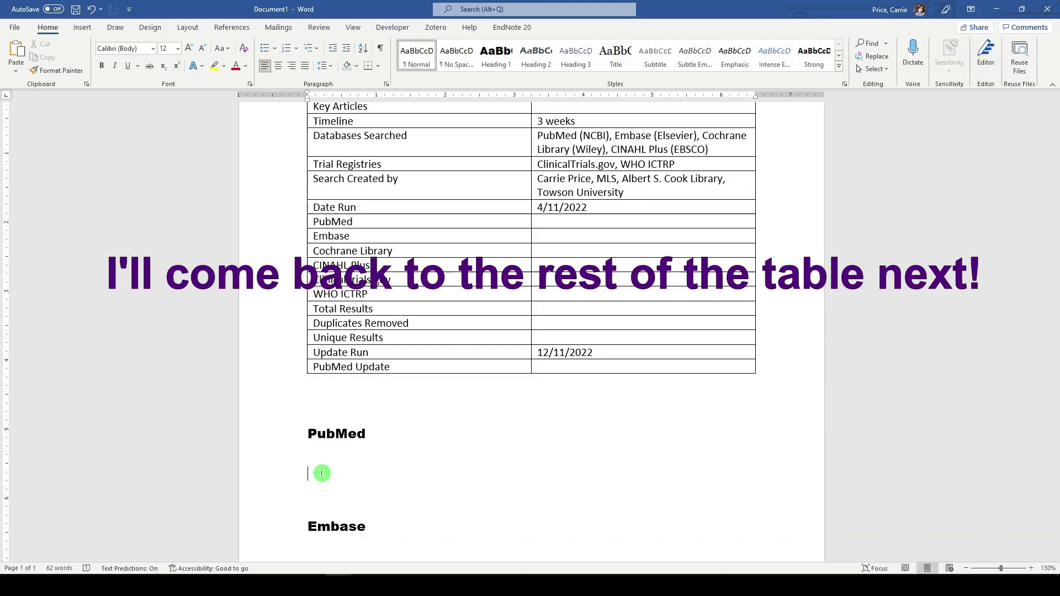
scroll(332, 452, down, 3)
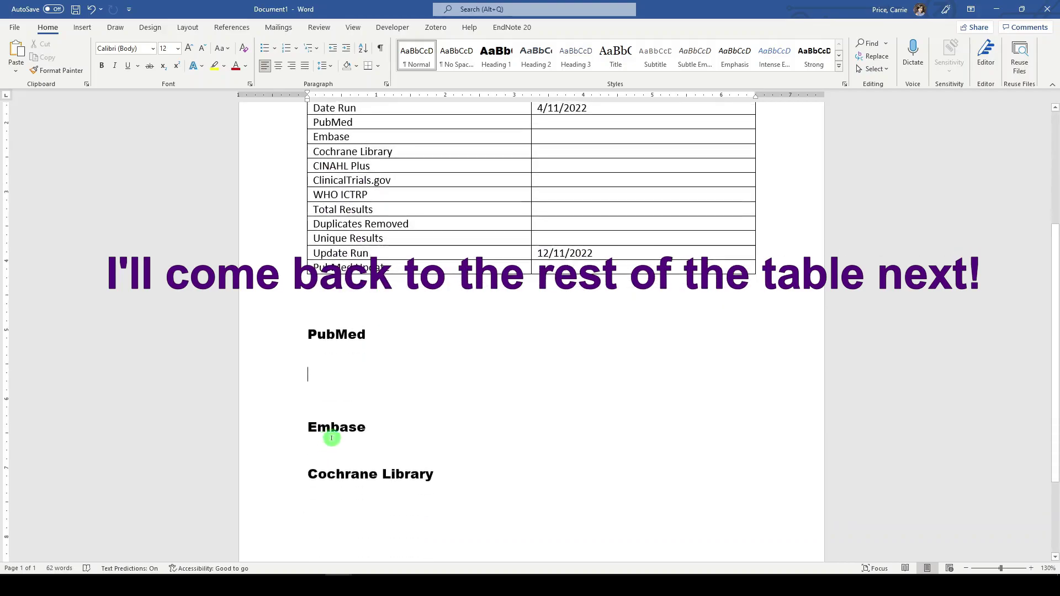
click(331, 439)
key(Return)
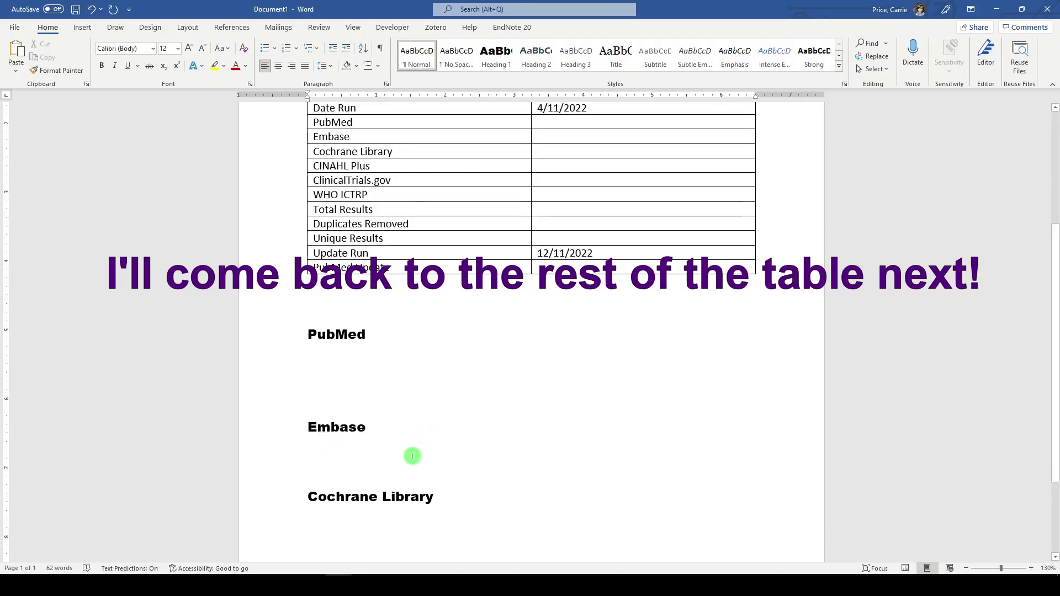
scroll(412, 455, down, 3)
click(472, 416)
key(Return)
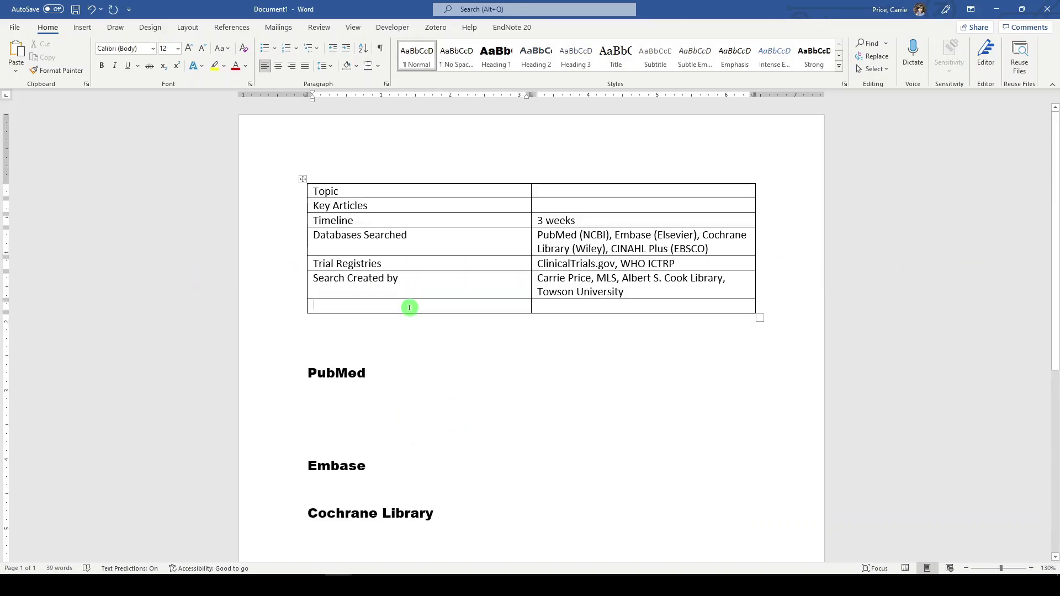
click(409, 308)
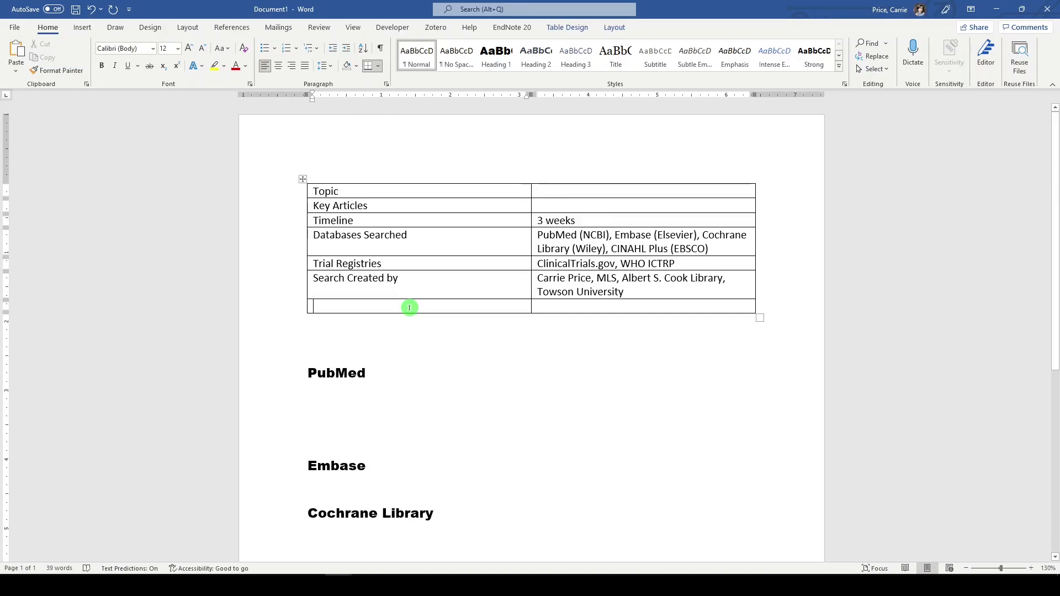
Fill a Date Run row with 4/11/2022 and start a new row beneath it.
text(Date)
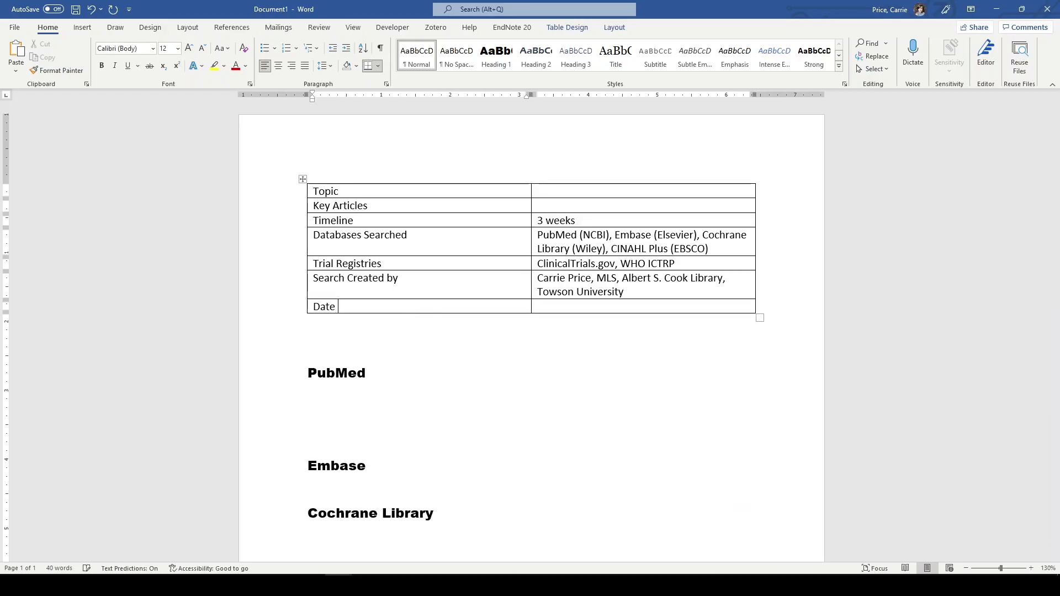
text( Run)
key(Tab)
text(4/11/2022)
key(Tab)
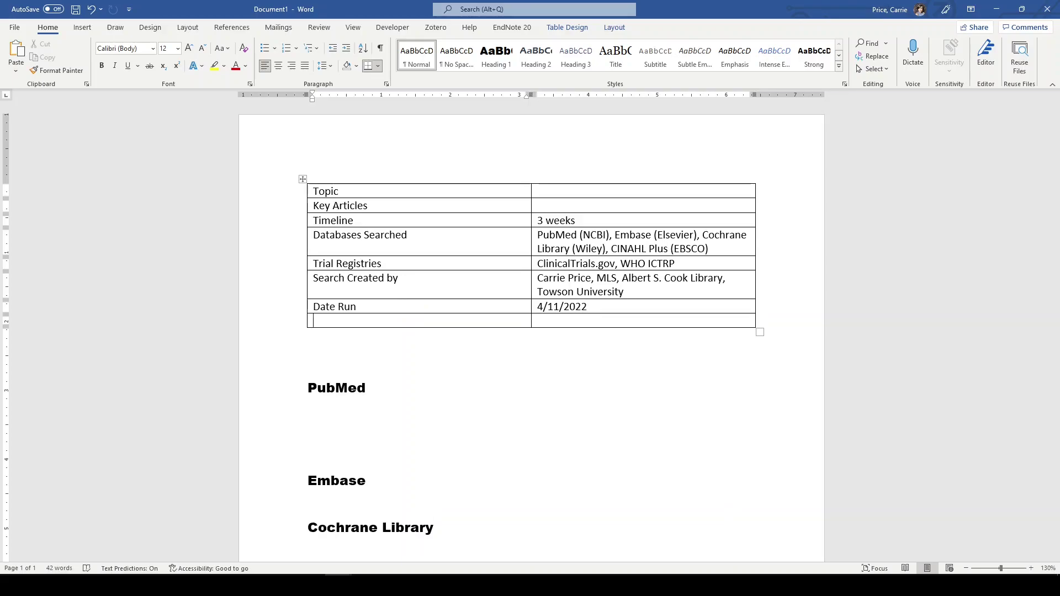
Add rows for PubMed, Embase, Cochrane Library, CINAHL Plus, ClinicalTrials.gov and WHO ICTRP.
text(PubMe)
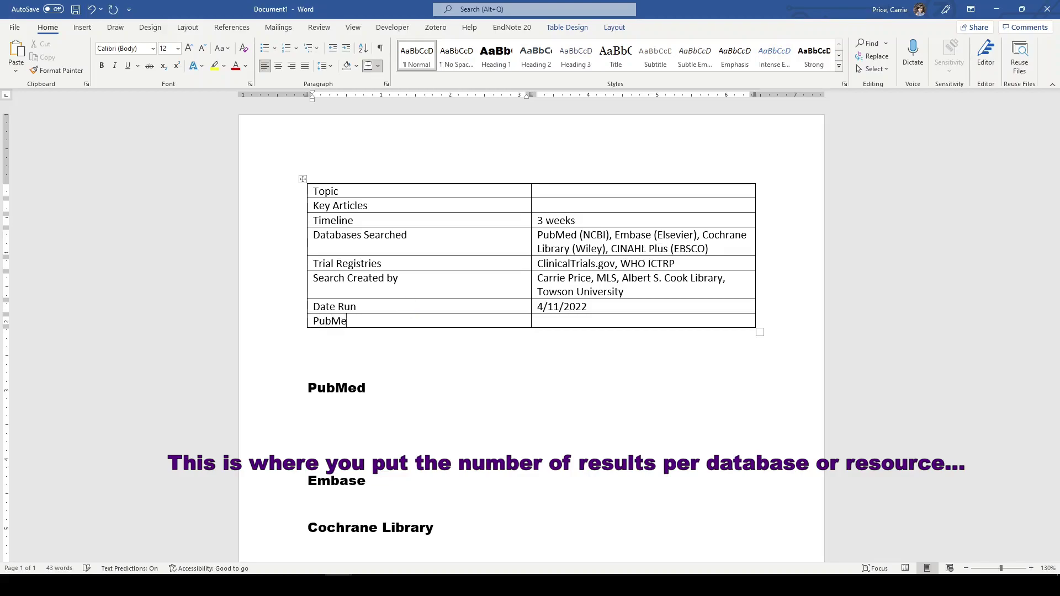
text(d)
key(Tab)
key(Tab)
text(E)
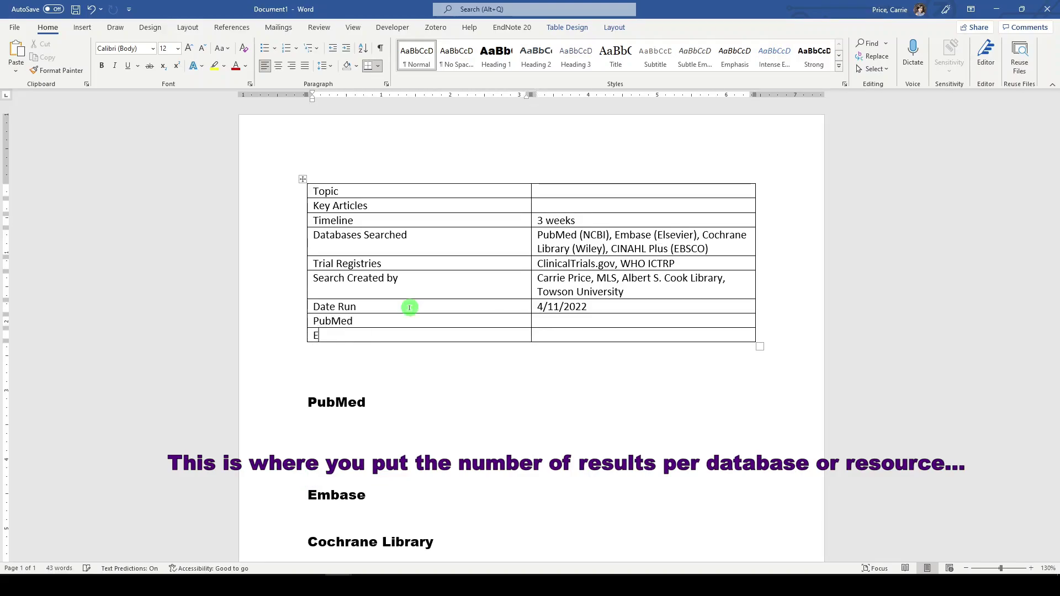
text(mbase)
key(Tab)
key(Tab)
text(Coc)
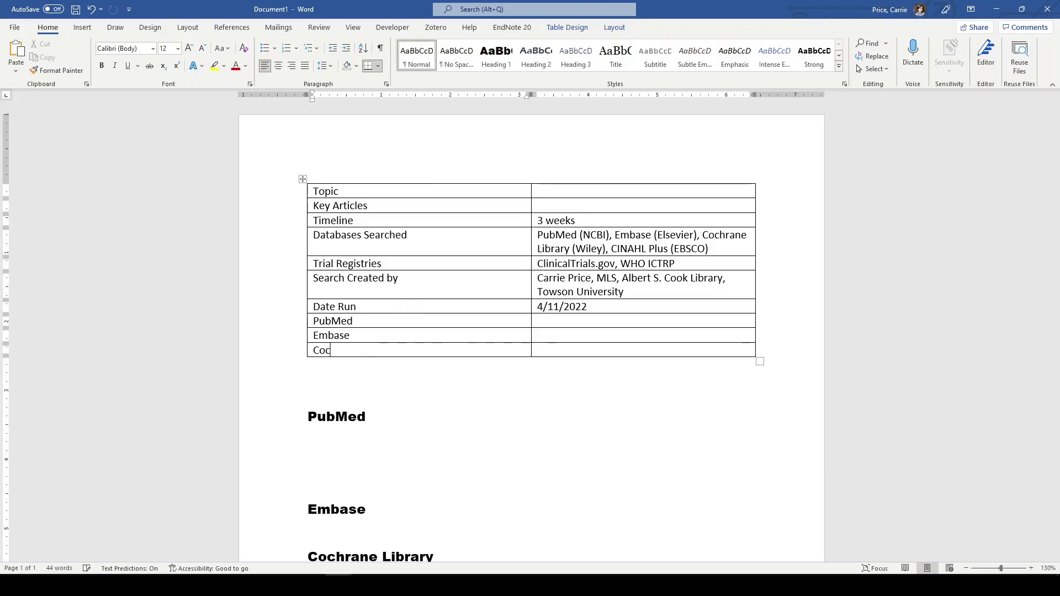
text(hrane Library)
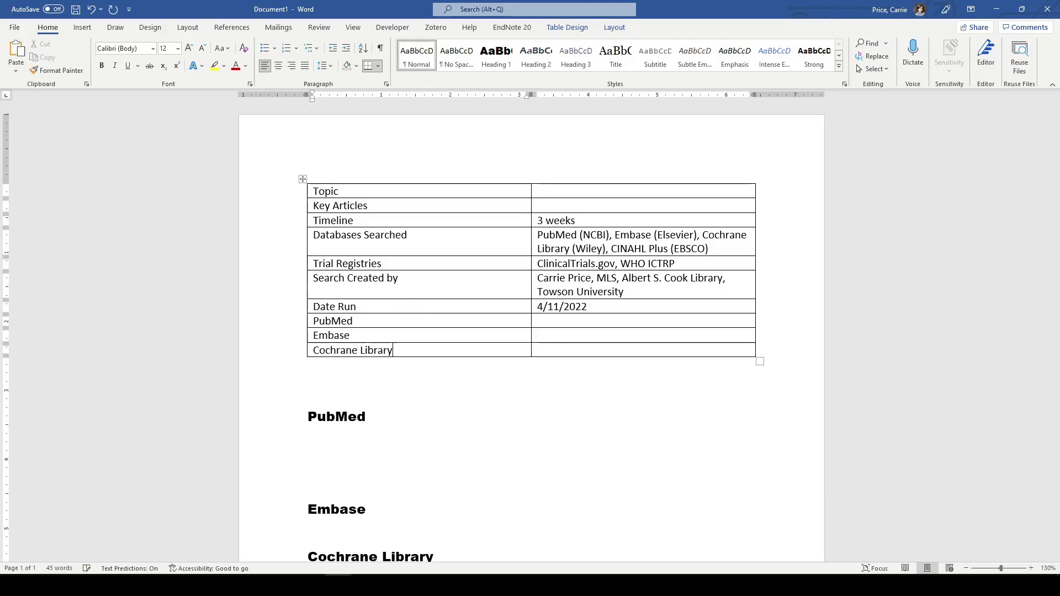
key(Tab)
key(Tab)
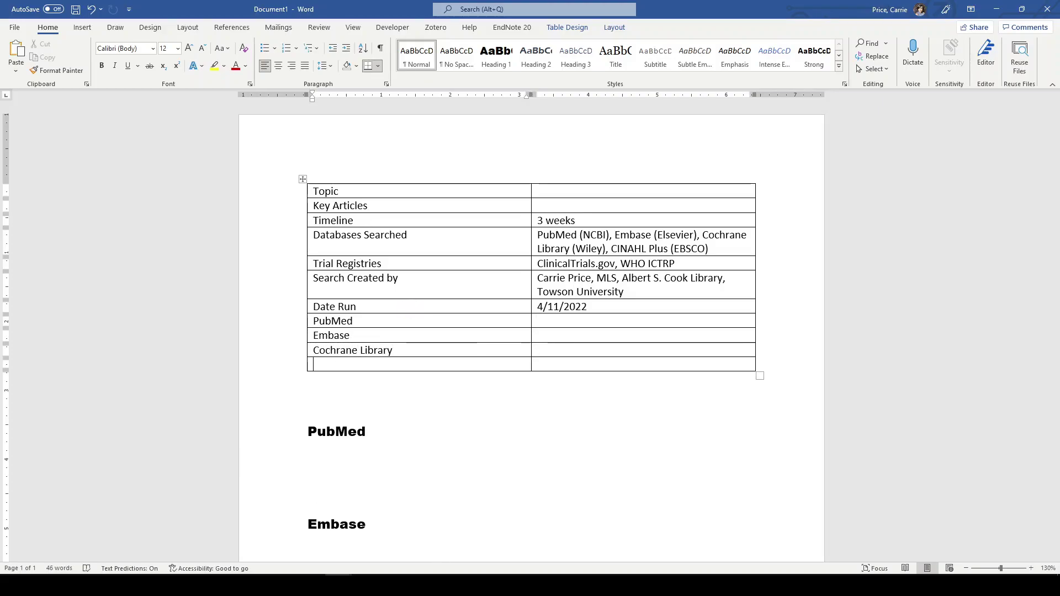
text(CINAHL Plus)
key(Tab)
key(Tab)
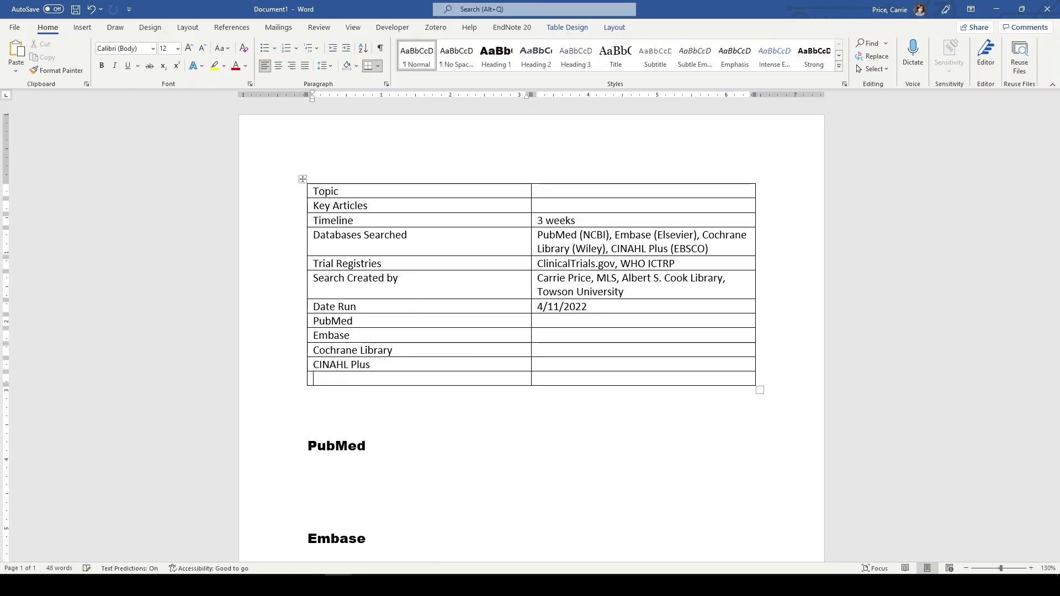
text(ClinicalTri)
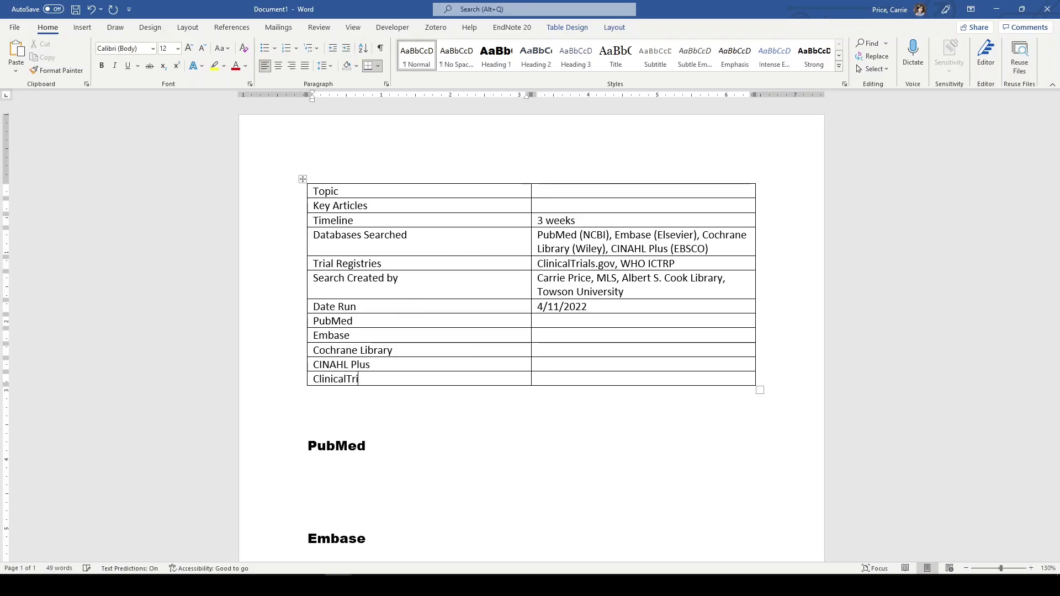
text(als.gov)
key(Tab)
key(Tab)
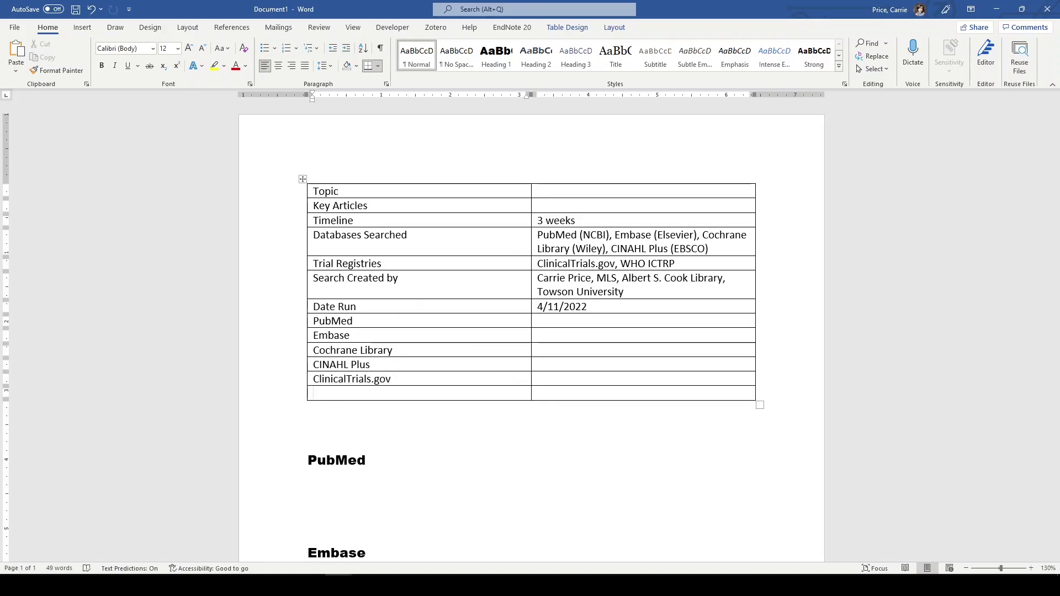
text(WHO ICTRP)
Add Total Results, Duplicates Removed and Unique Results rows after the WHO ICTRP row.
key(Tab)
key(Tab)
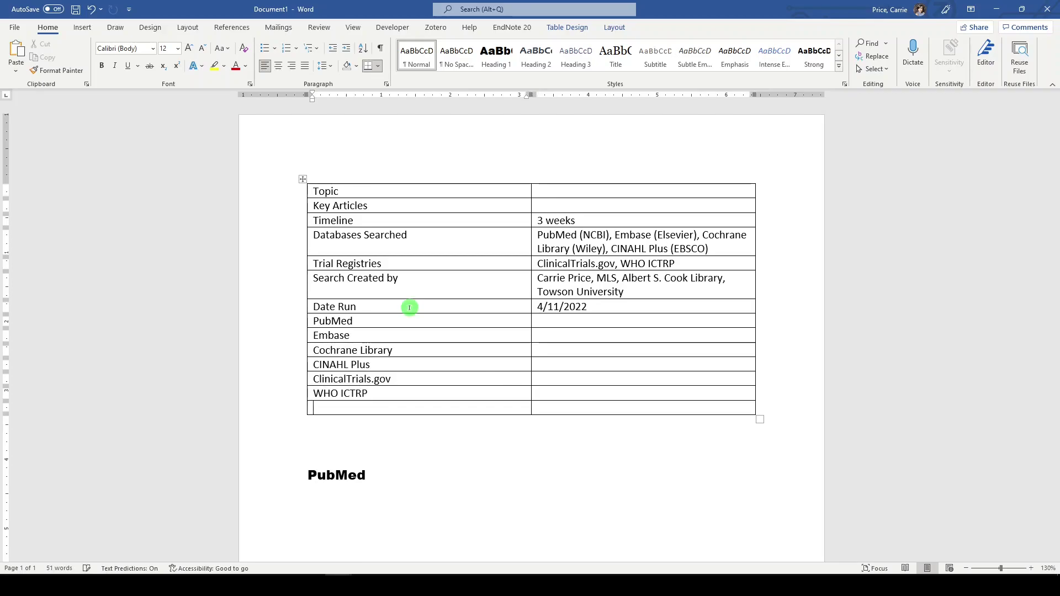
text(Total Results)
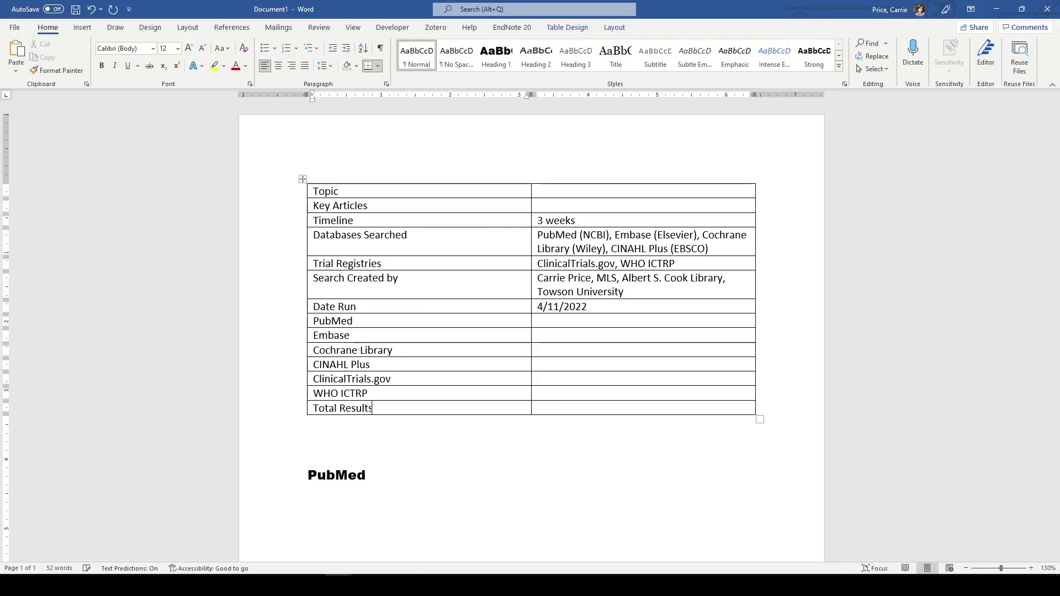
key(Tab)
key(Tab)
text(Du)
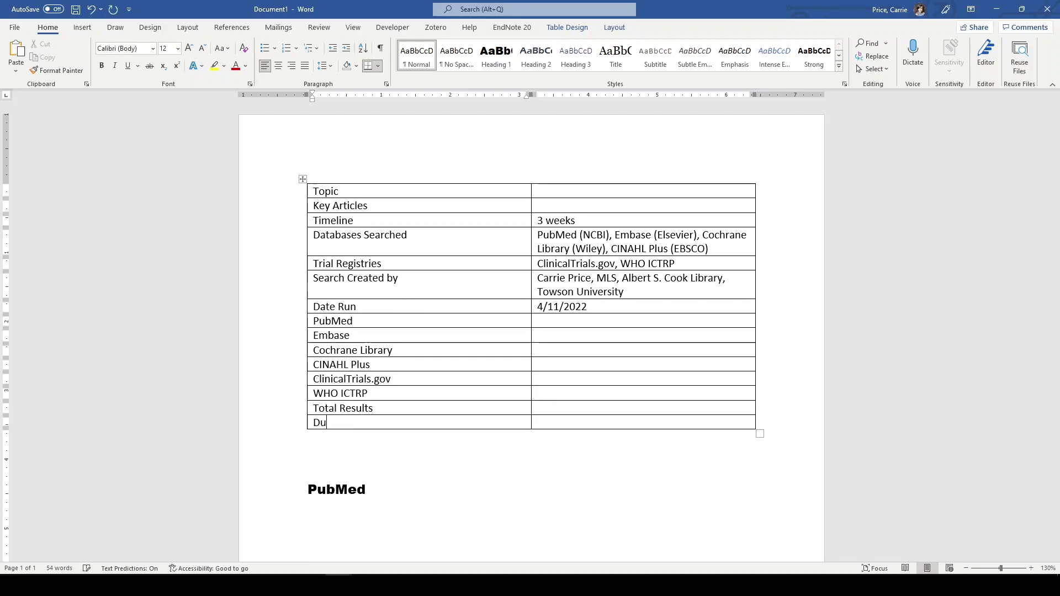
text(plicates Re)
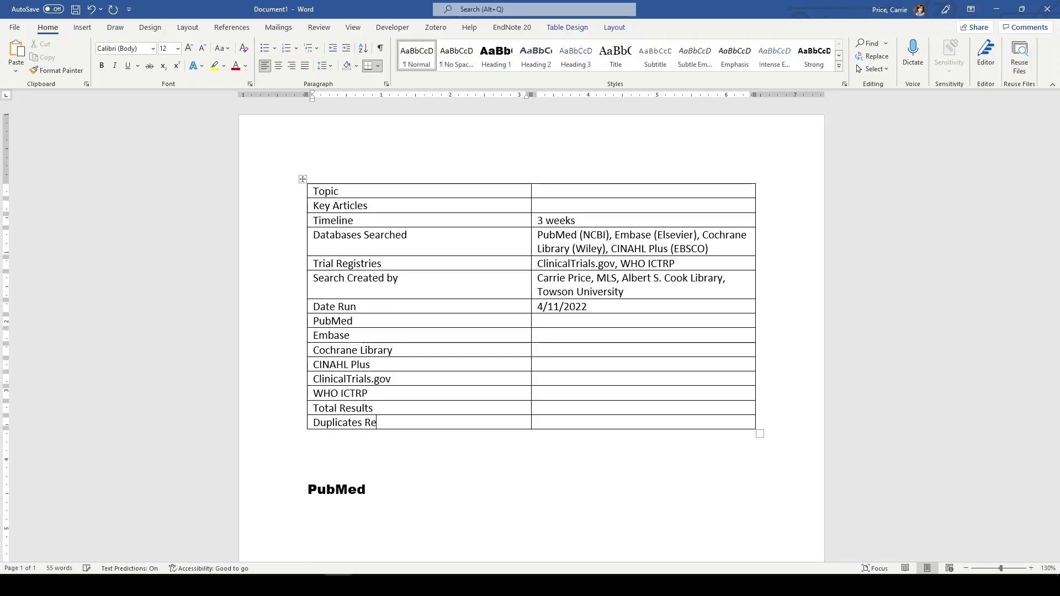
text(moved)
key(Tab)
key(Tab)
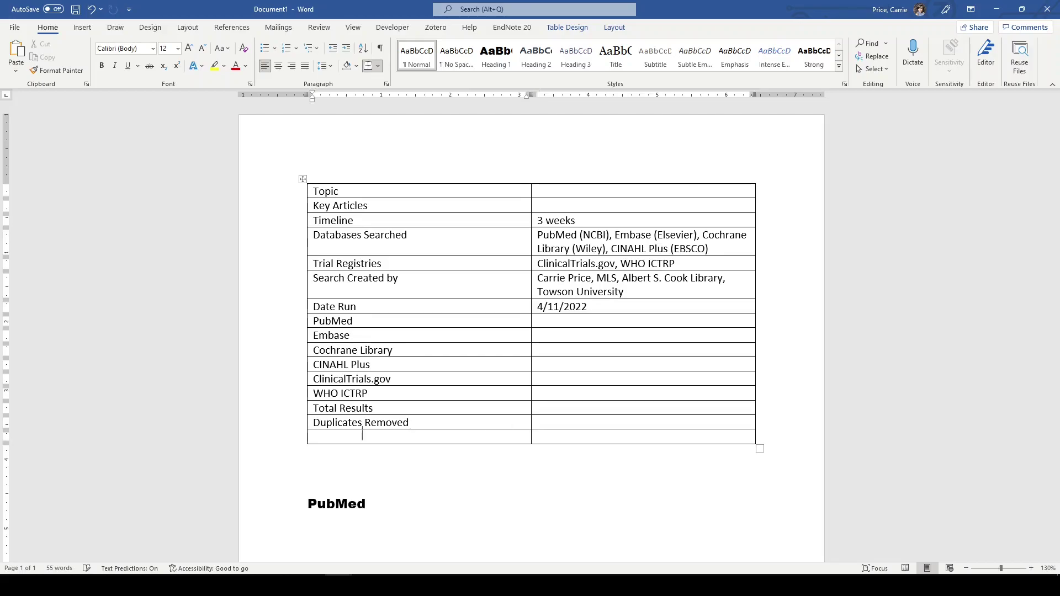
text(Unique res)
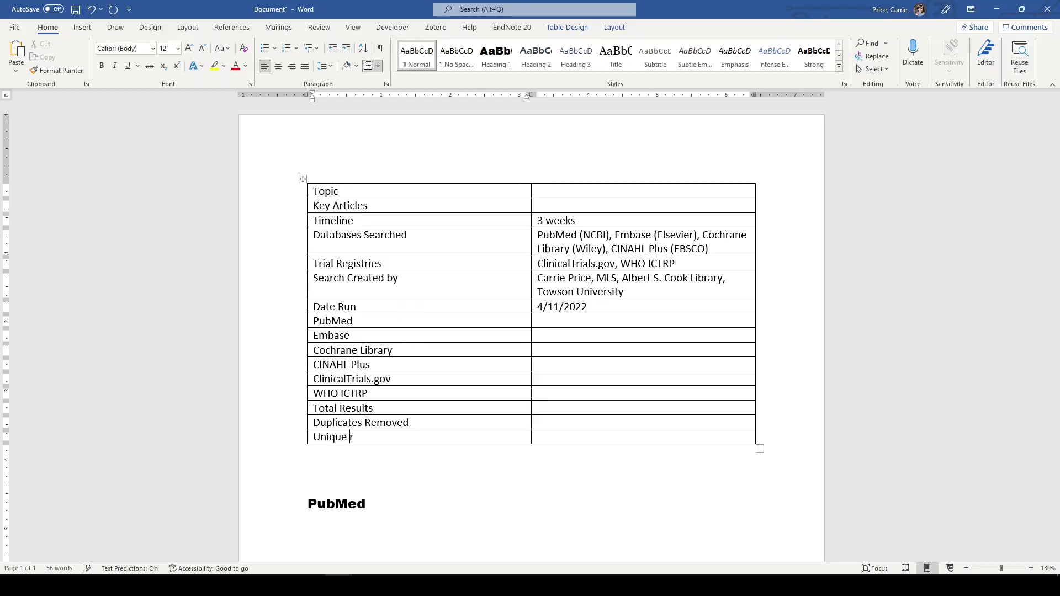
key(BackSpace)
key(BackSpace)
key(BackSpace)
key(BackSpace)
text(Results)
Add an Update Run row dated 12/11/2022, followed by a PubMed Update row.
key(Tab)
key(Tab)
text(Up)
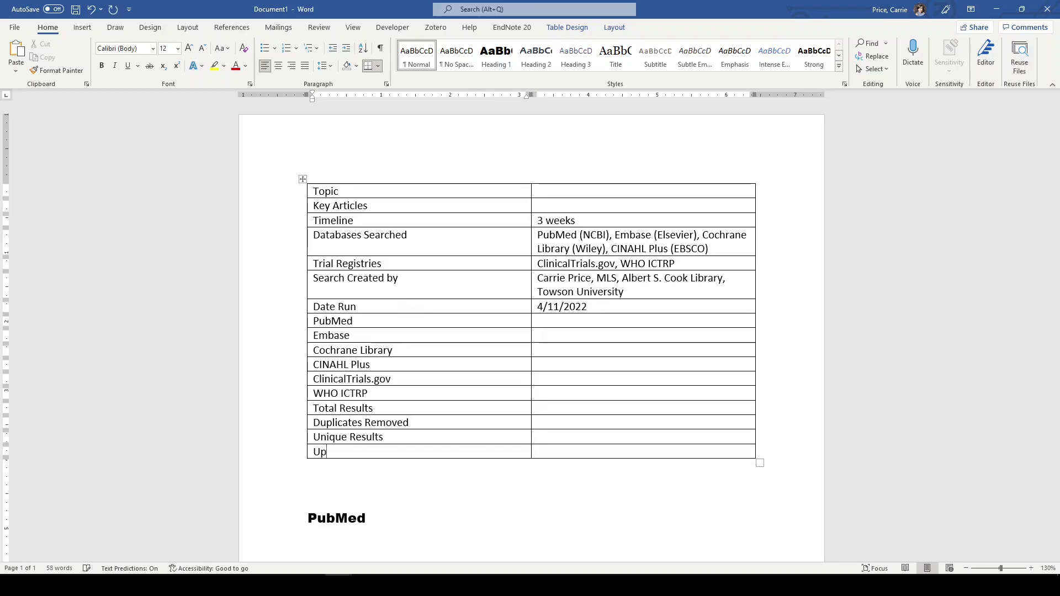
text(date Run)
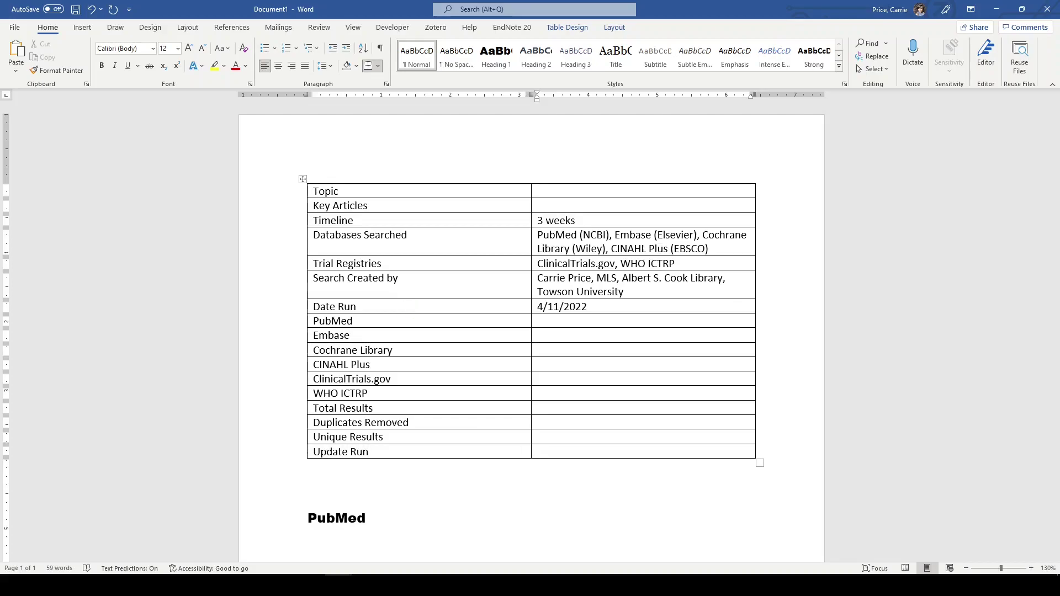
key(Tab)
text(12/11/2022)
key(Tab)
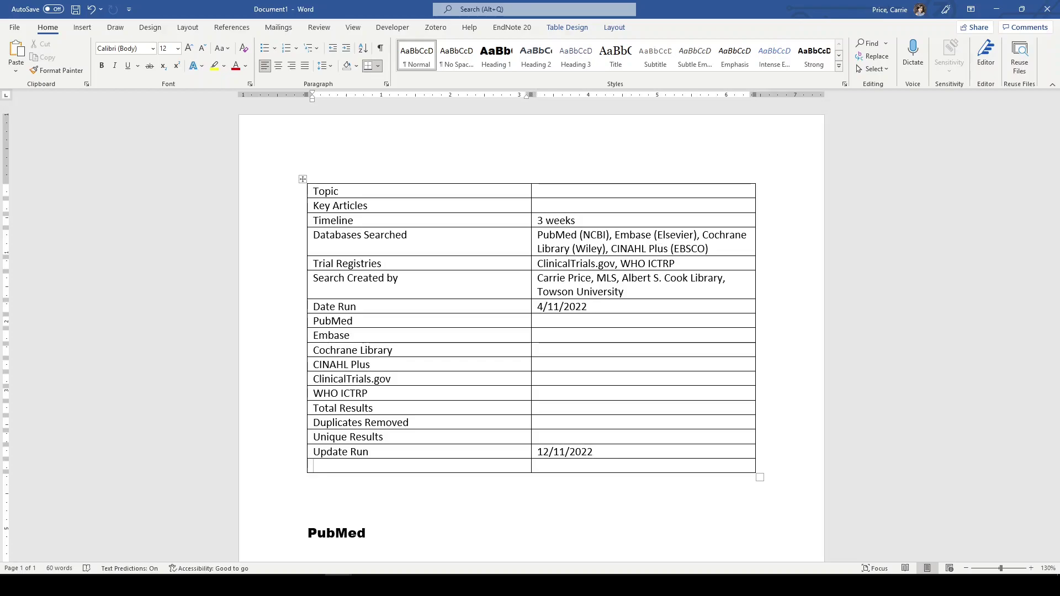
text(PubMed Up)
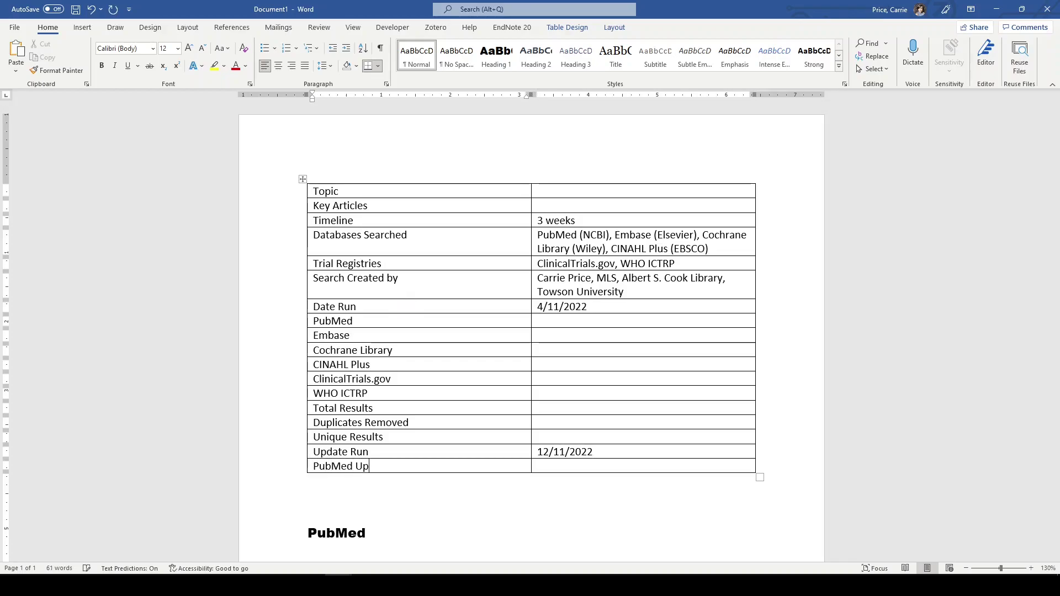
text(date)
scroll(350, 270, down, 4)
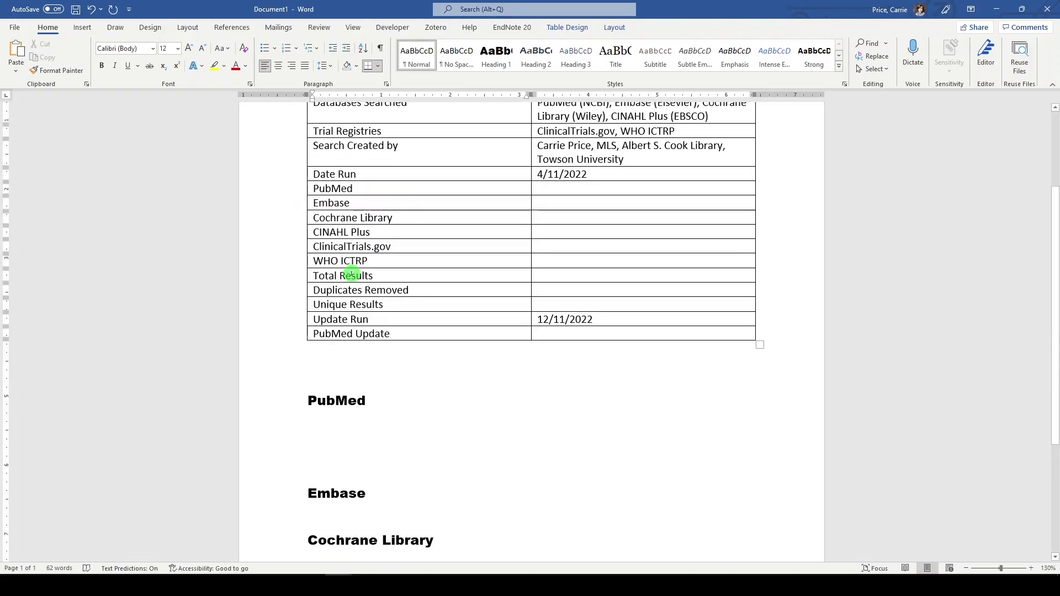